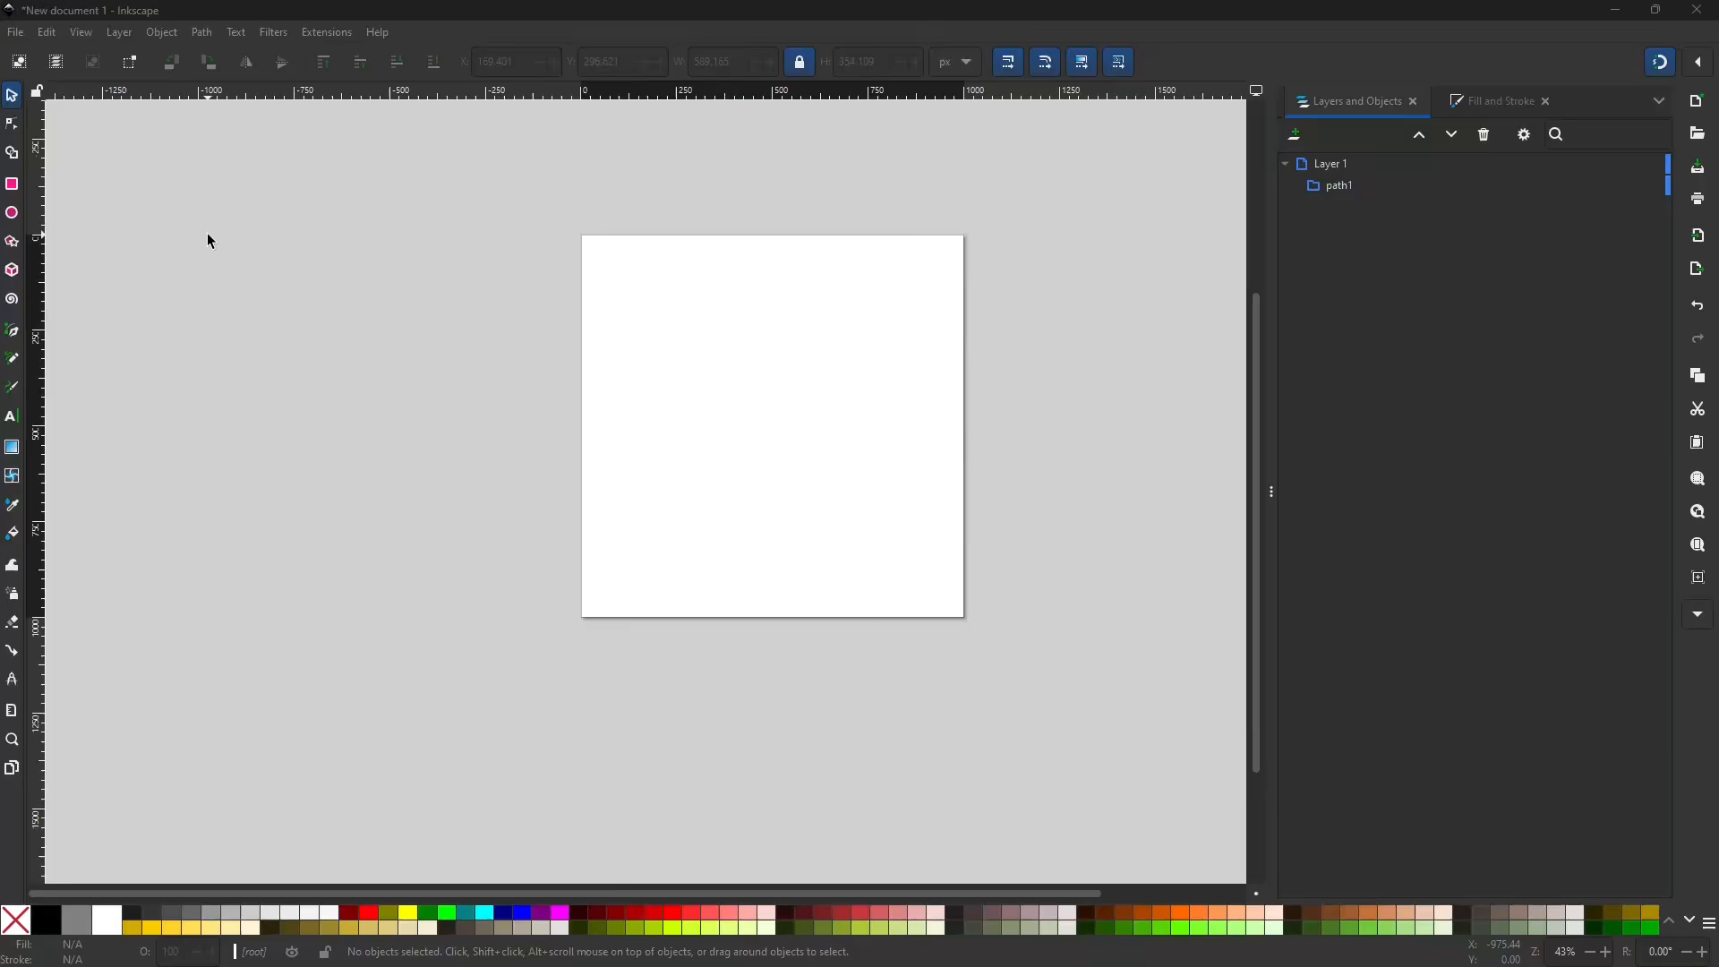
Draw a red square about 264 px wide in the upper-right area of the page.
{"action": "left_click", "coordinate": [13, 184]}
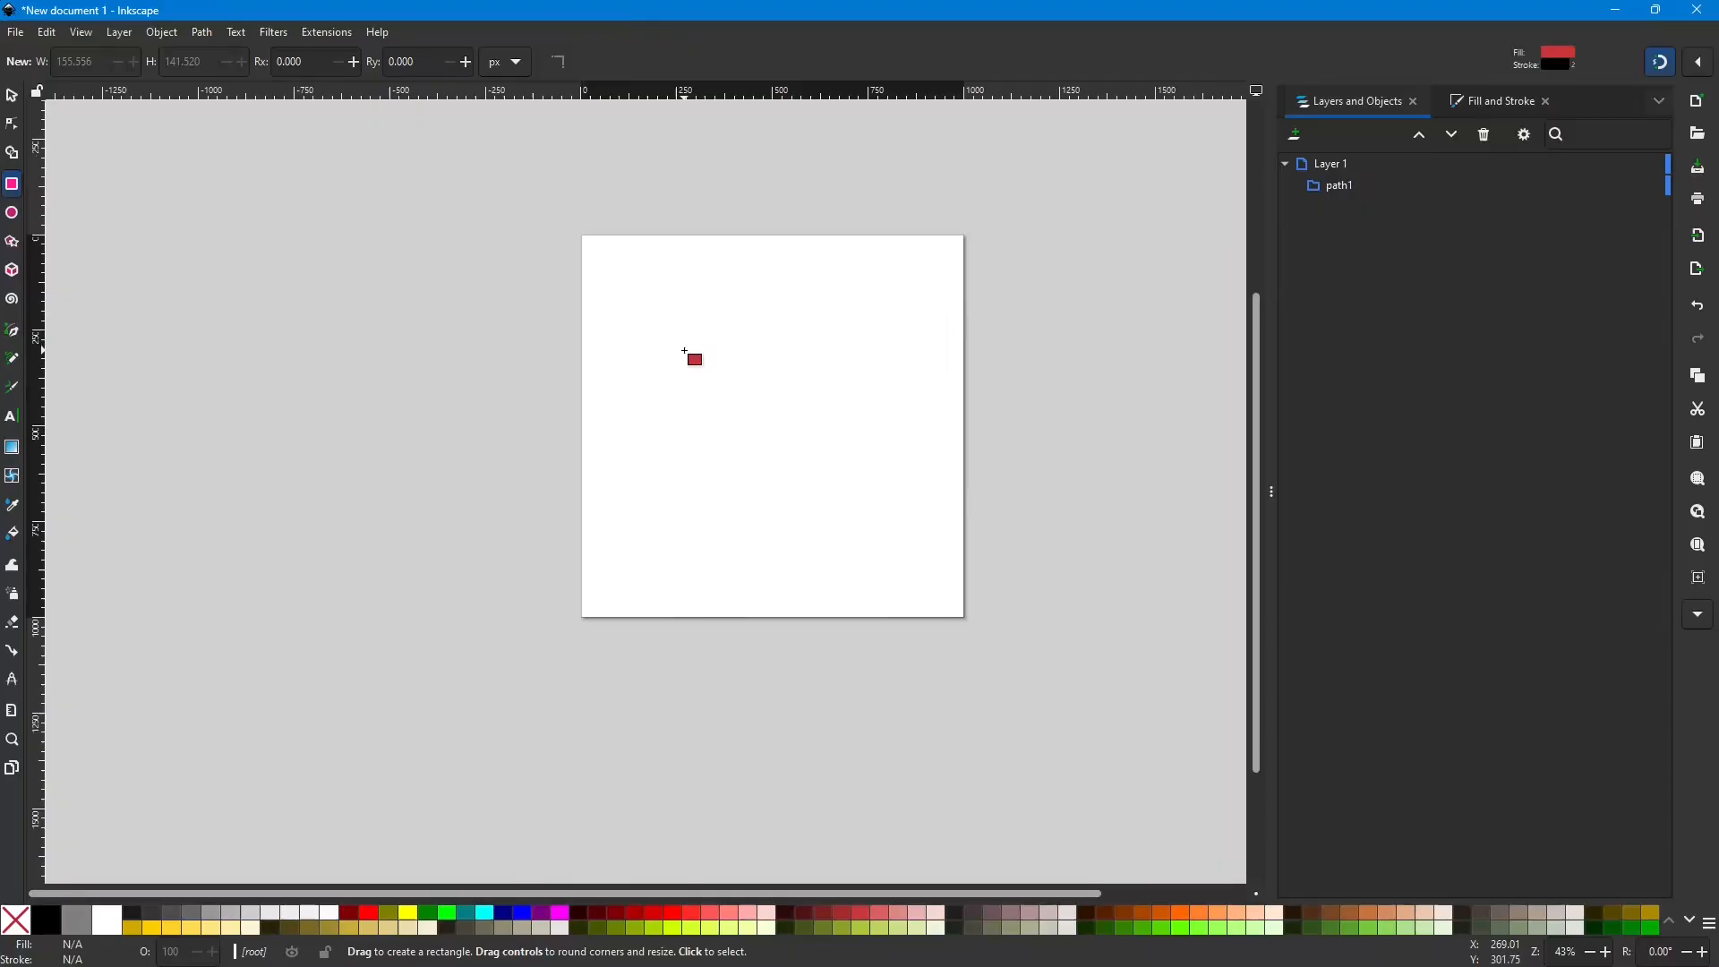
{"action": "mouse_move", "coordinate": [684, 352]}
{"action": "left_mouse_down"}
{"action": "mouse_move", "coordinate": [763, 407]}
{"action": "mouse_move", "coordinate": [812, 350]}
{"action": "mouse_move", "coordinate": [856, 342]}
{"action": "left_mouse_up"}
{"action": "left_click", "coordinate": [12, 95]}
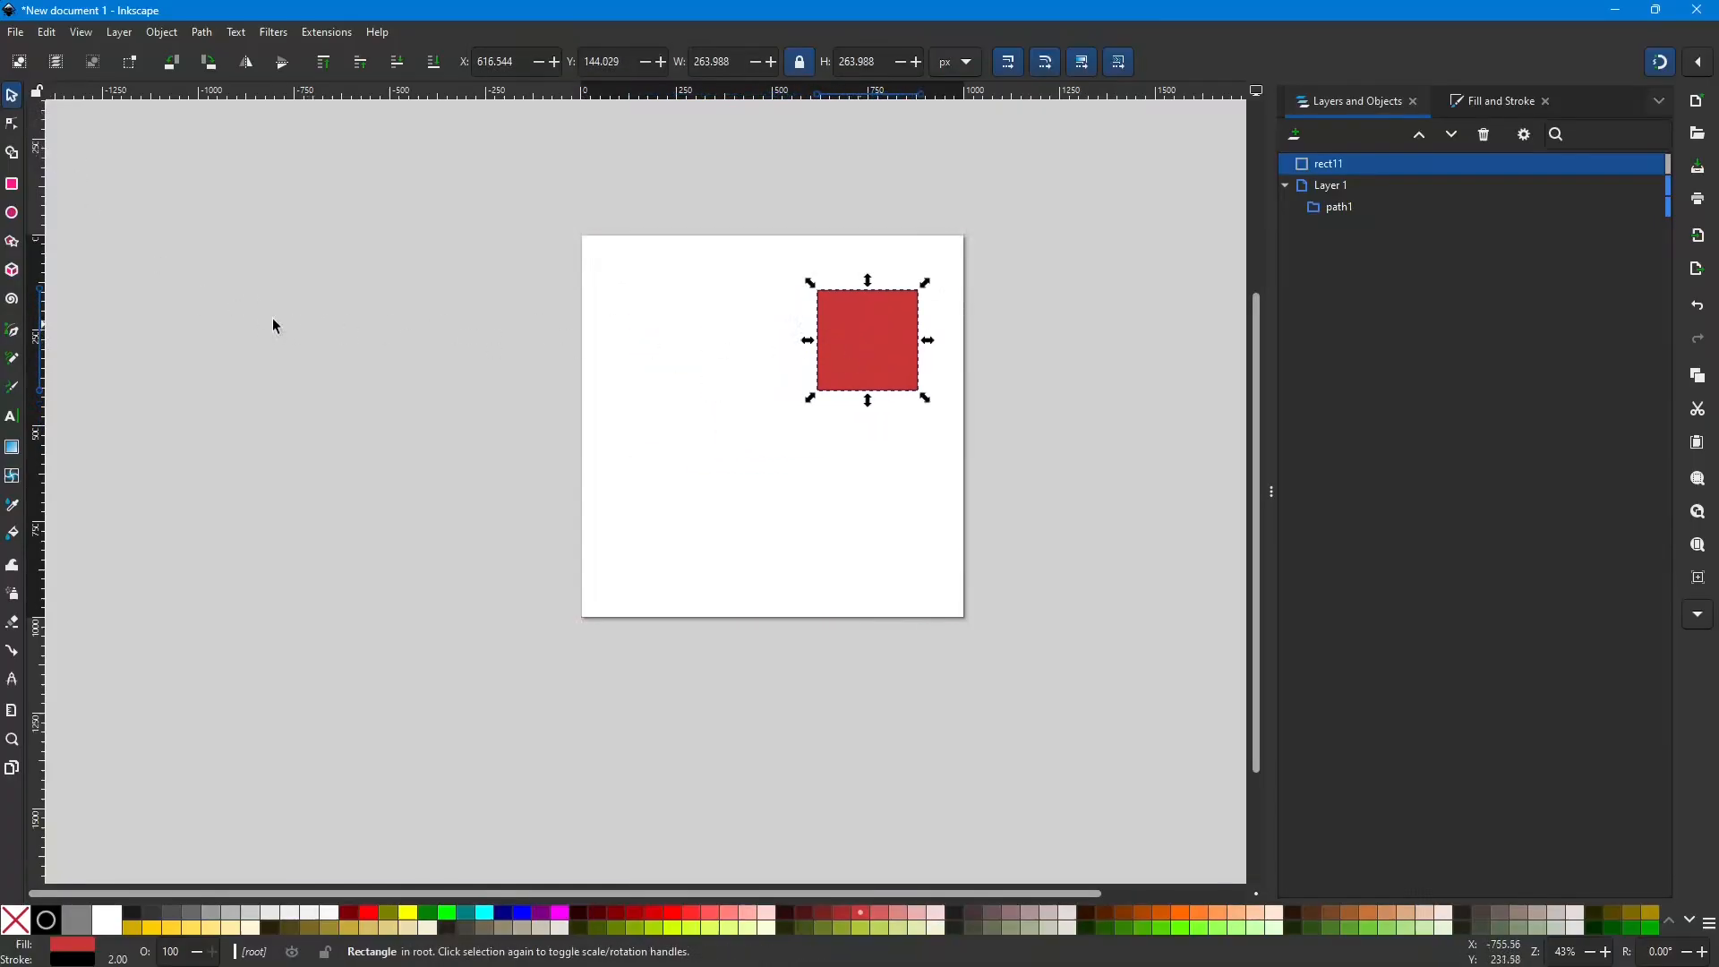
Draw a circle about 353 px in diameter and move it over the square's lower-left corner, to about X 441, Y 275 px.
{"action": "left_click", "coordinate": [11, 212]}
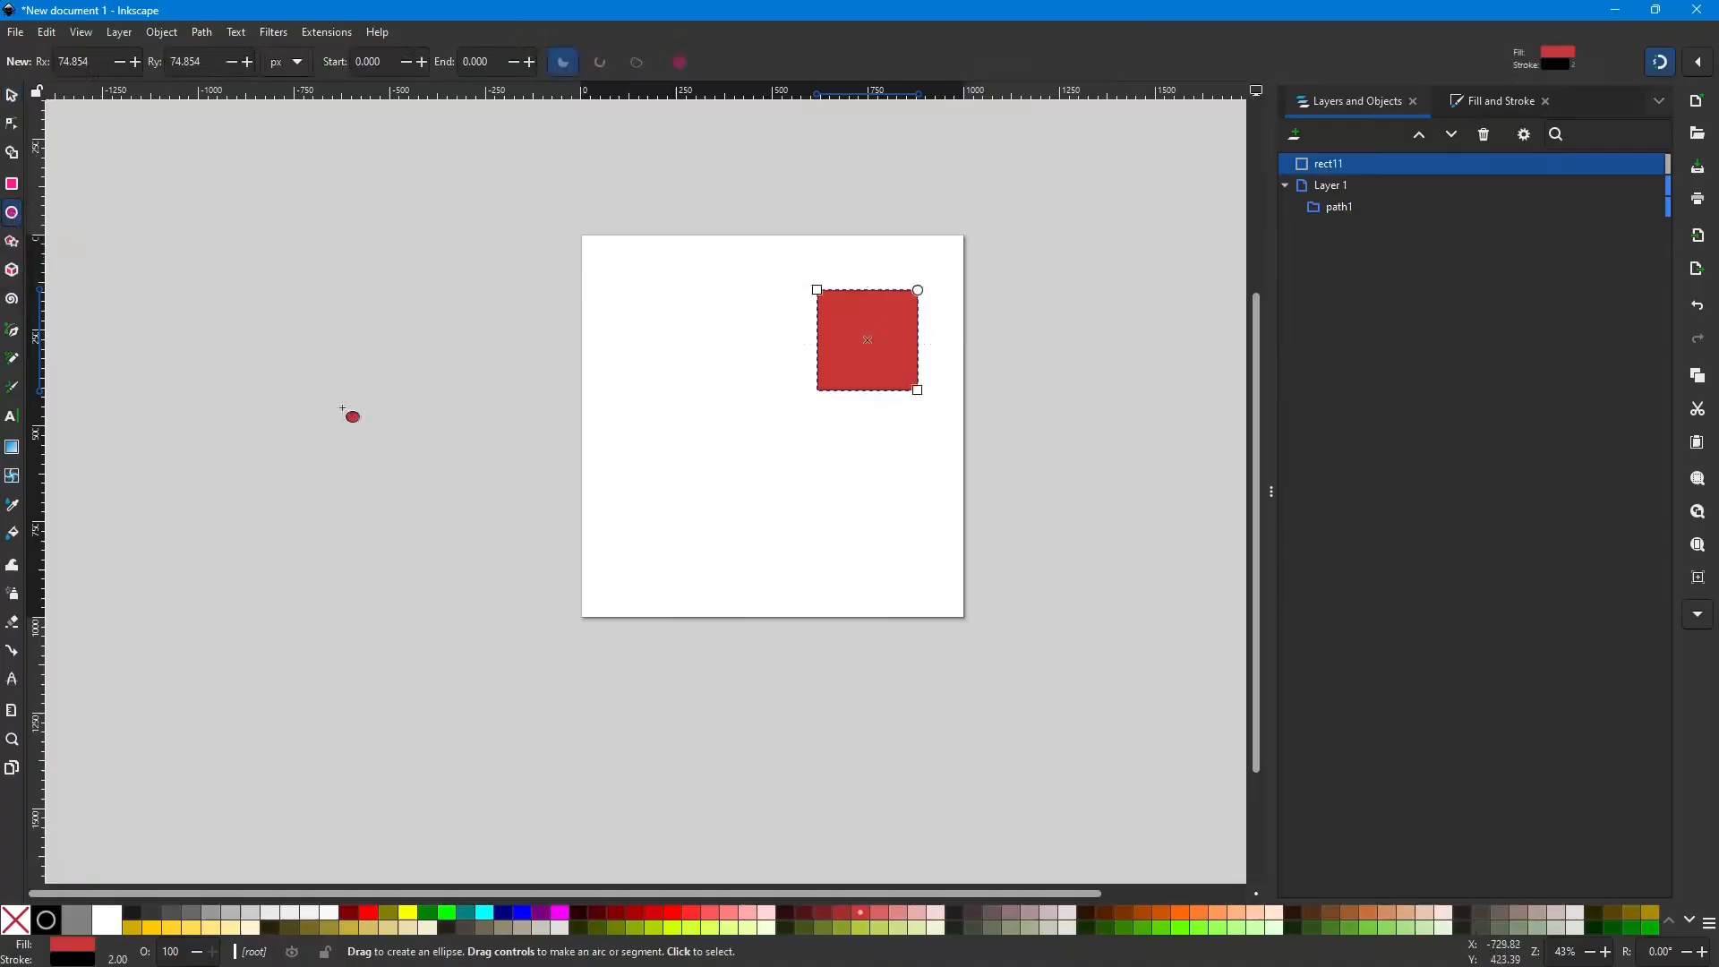
{"action": "left_click_drag", "start_coordinate": [722, 421], "coordinate": [782, 488]}
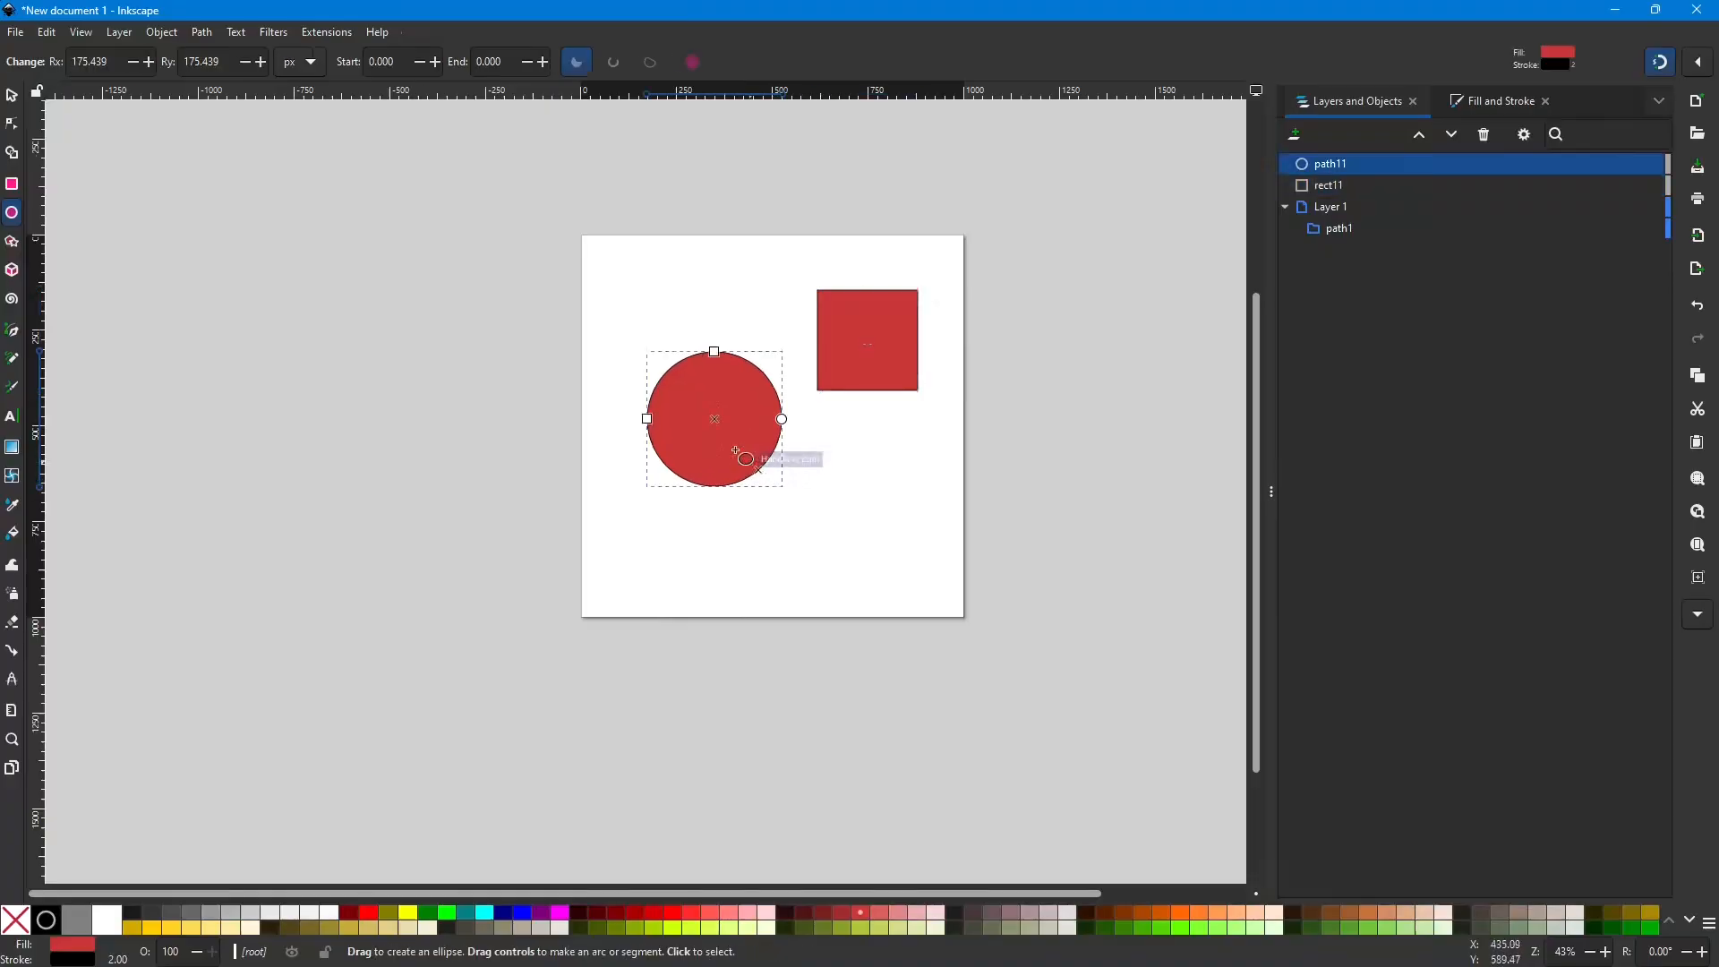
{"action": "left_click", "coordinate": [11, 98]}
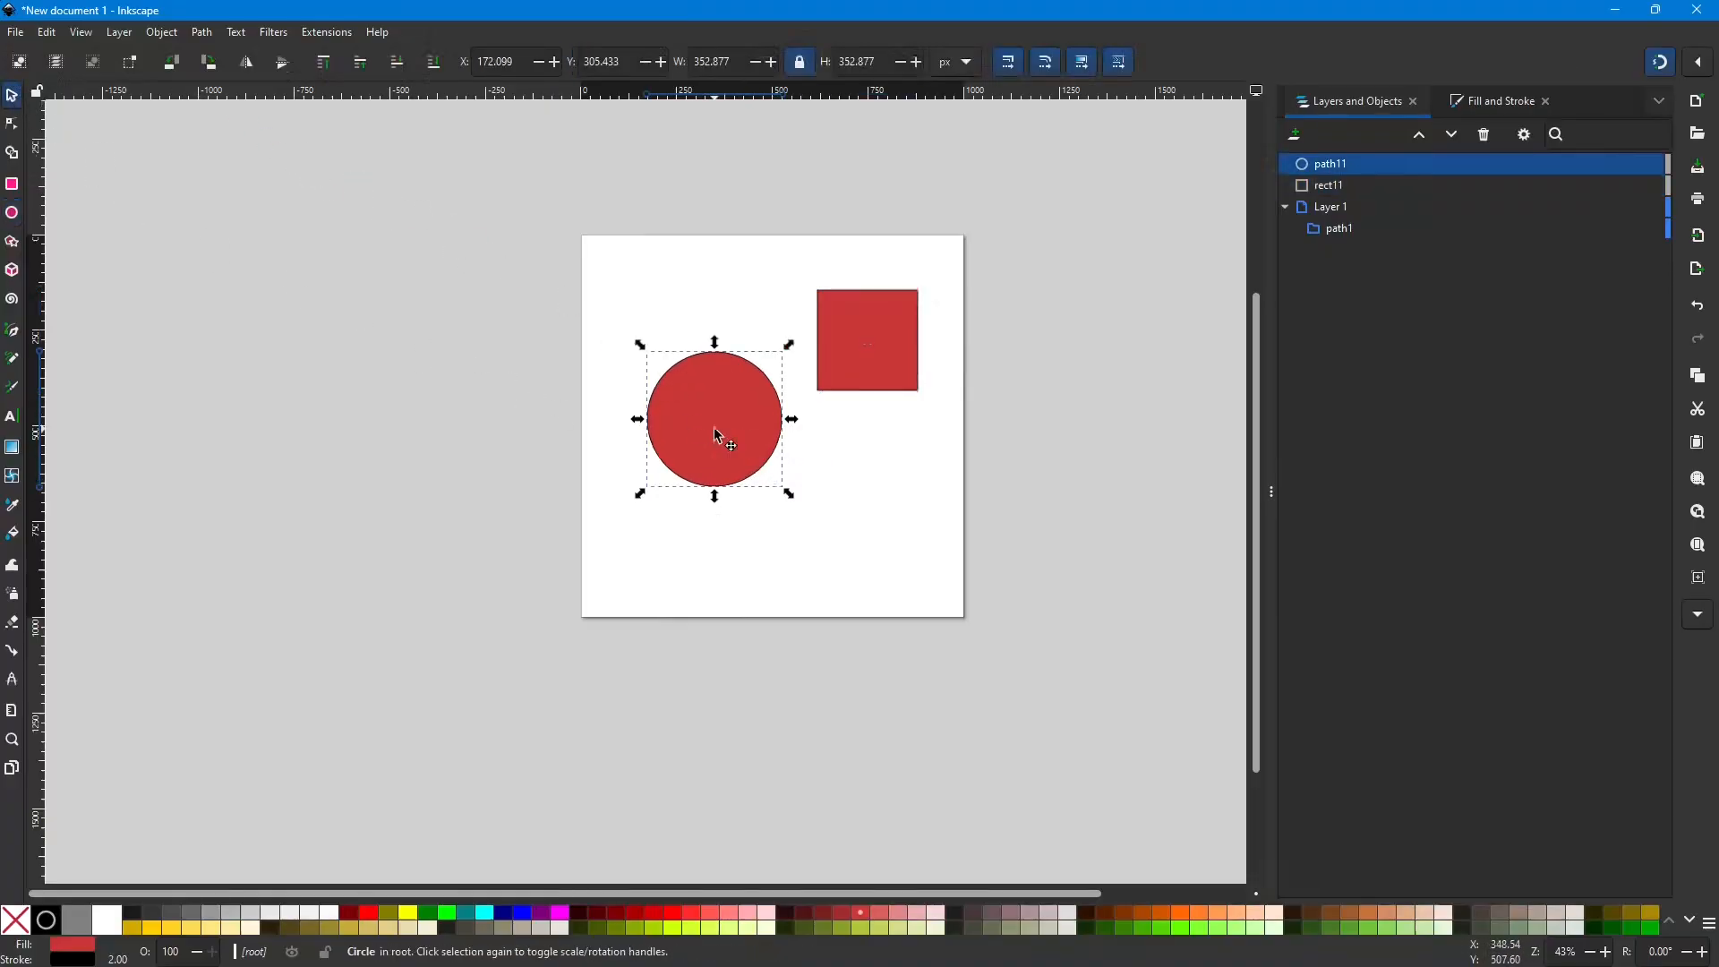
{"action": "left_click_drag", "start_coordinate": [734, 435], "coordinate": [832, 415]}
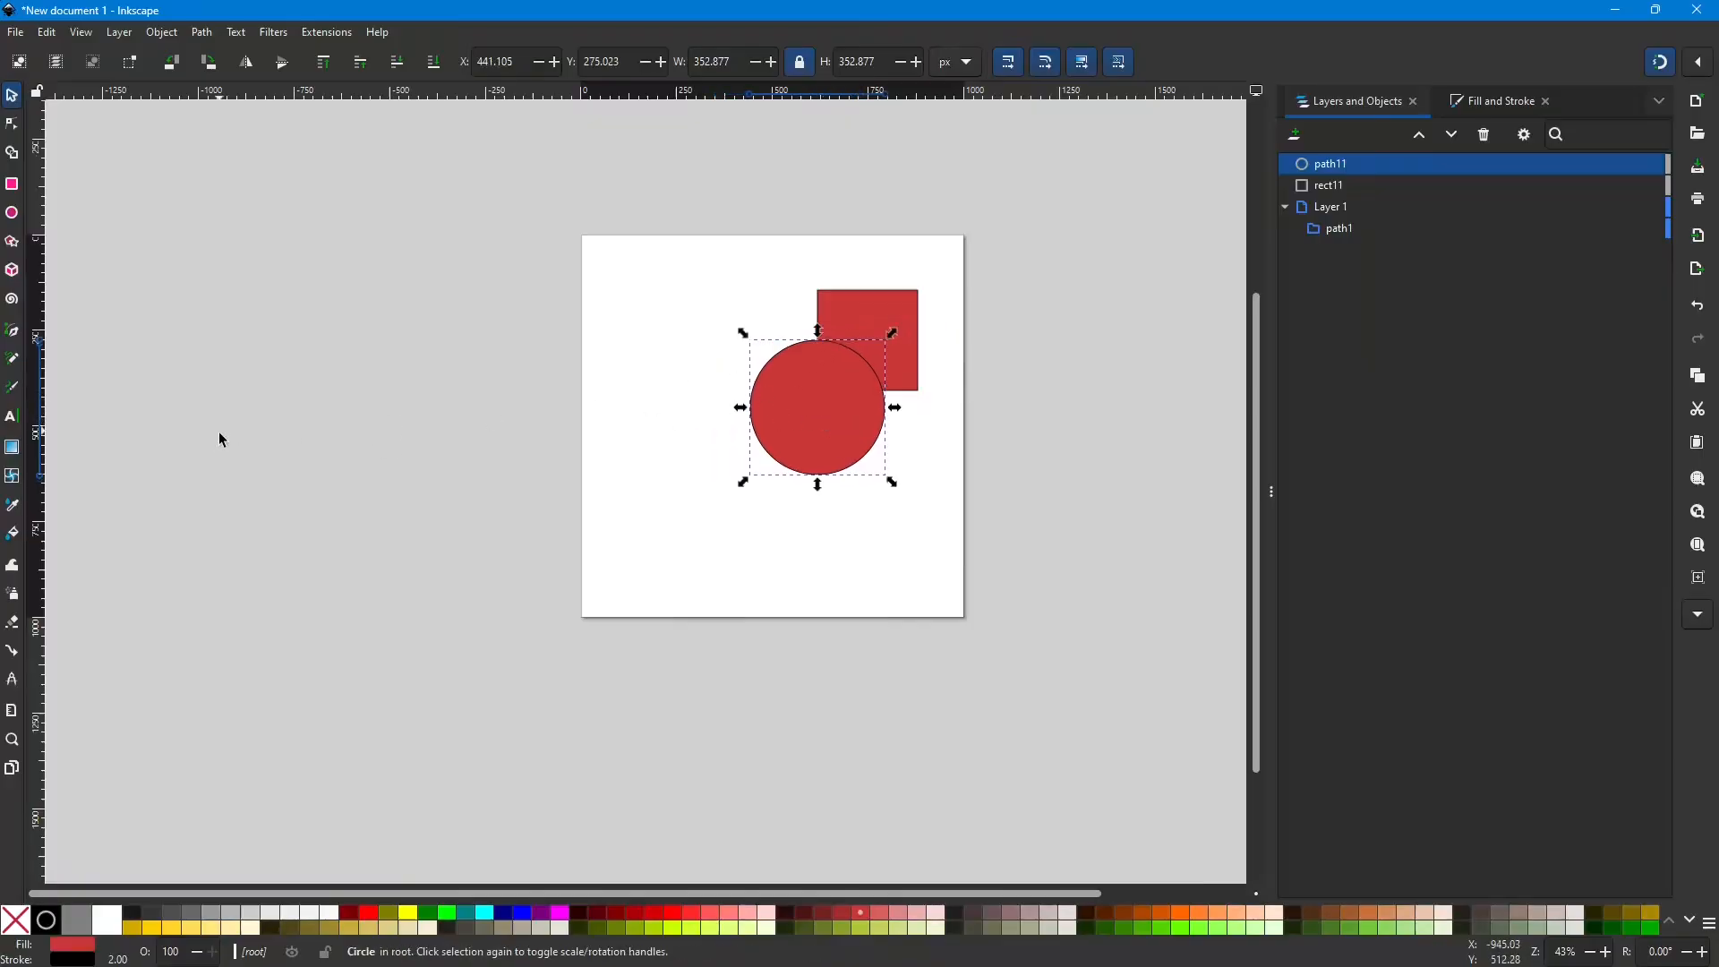
Draw a three-corner polygon about 341 by 295 px and move it to overlap the circle's upper-left edge, at about X 223, Y 198 px.
{"action": "left_click", "coordinate": [11, 244]}
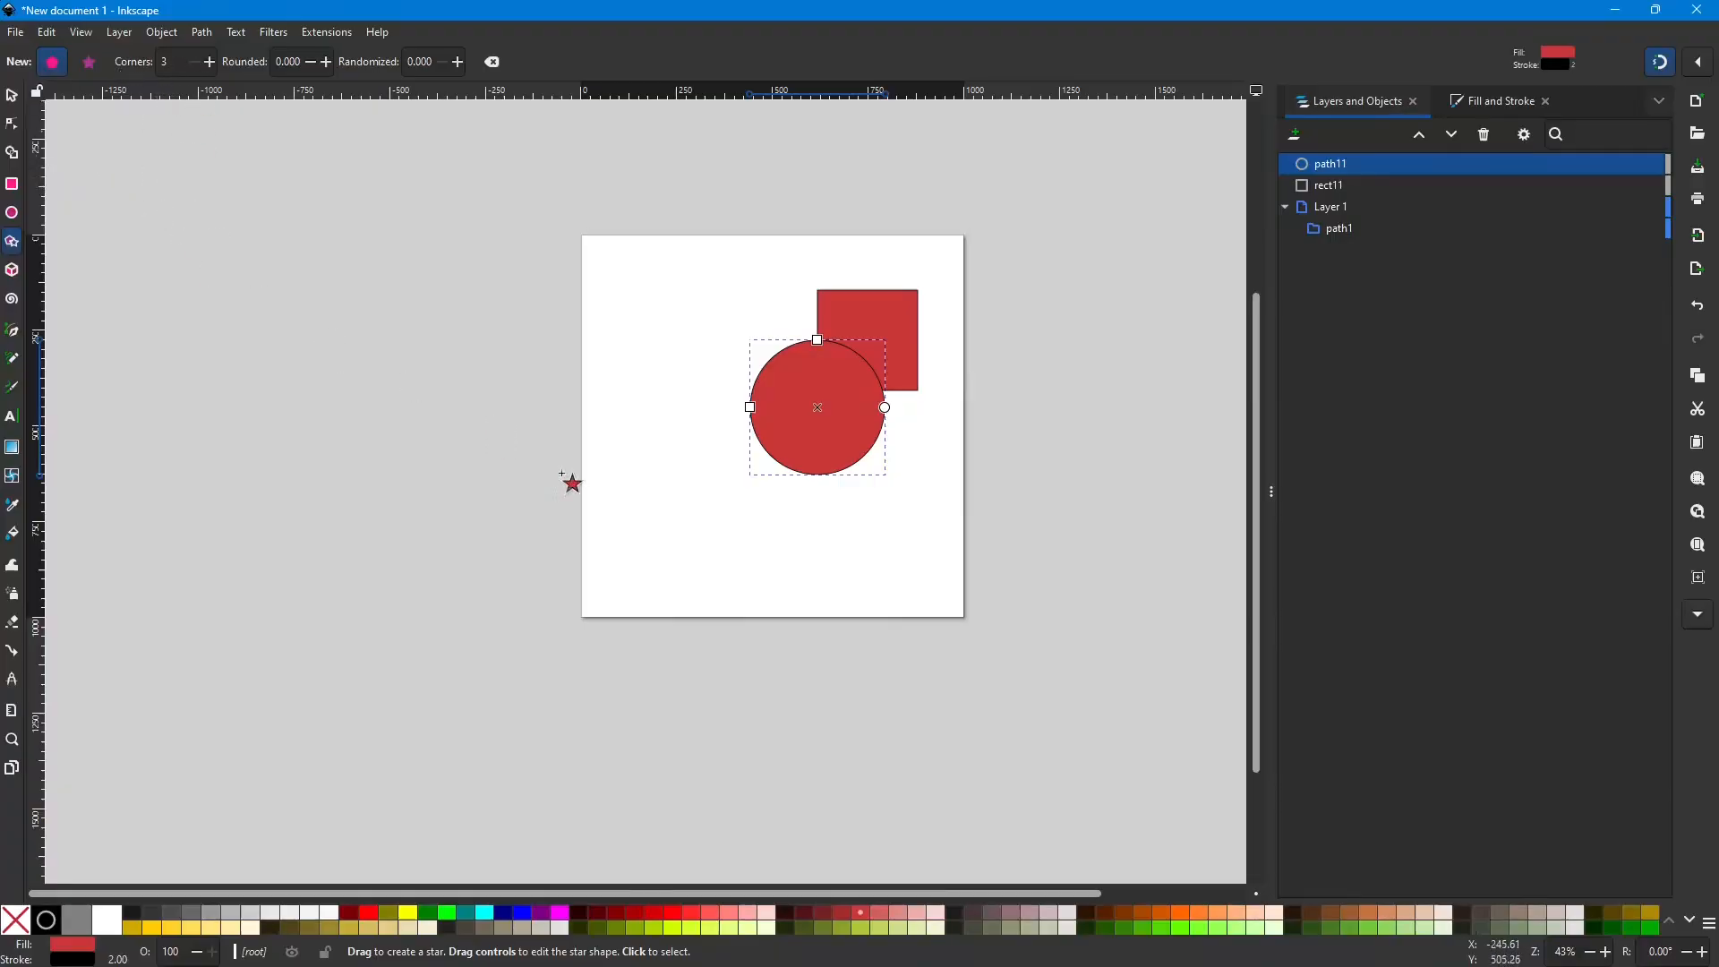
{"action": "left_click_drag", "start_coordinate": [662, 472], "coordinate": [726, 509]}
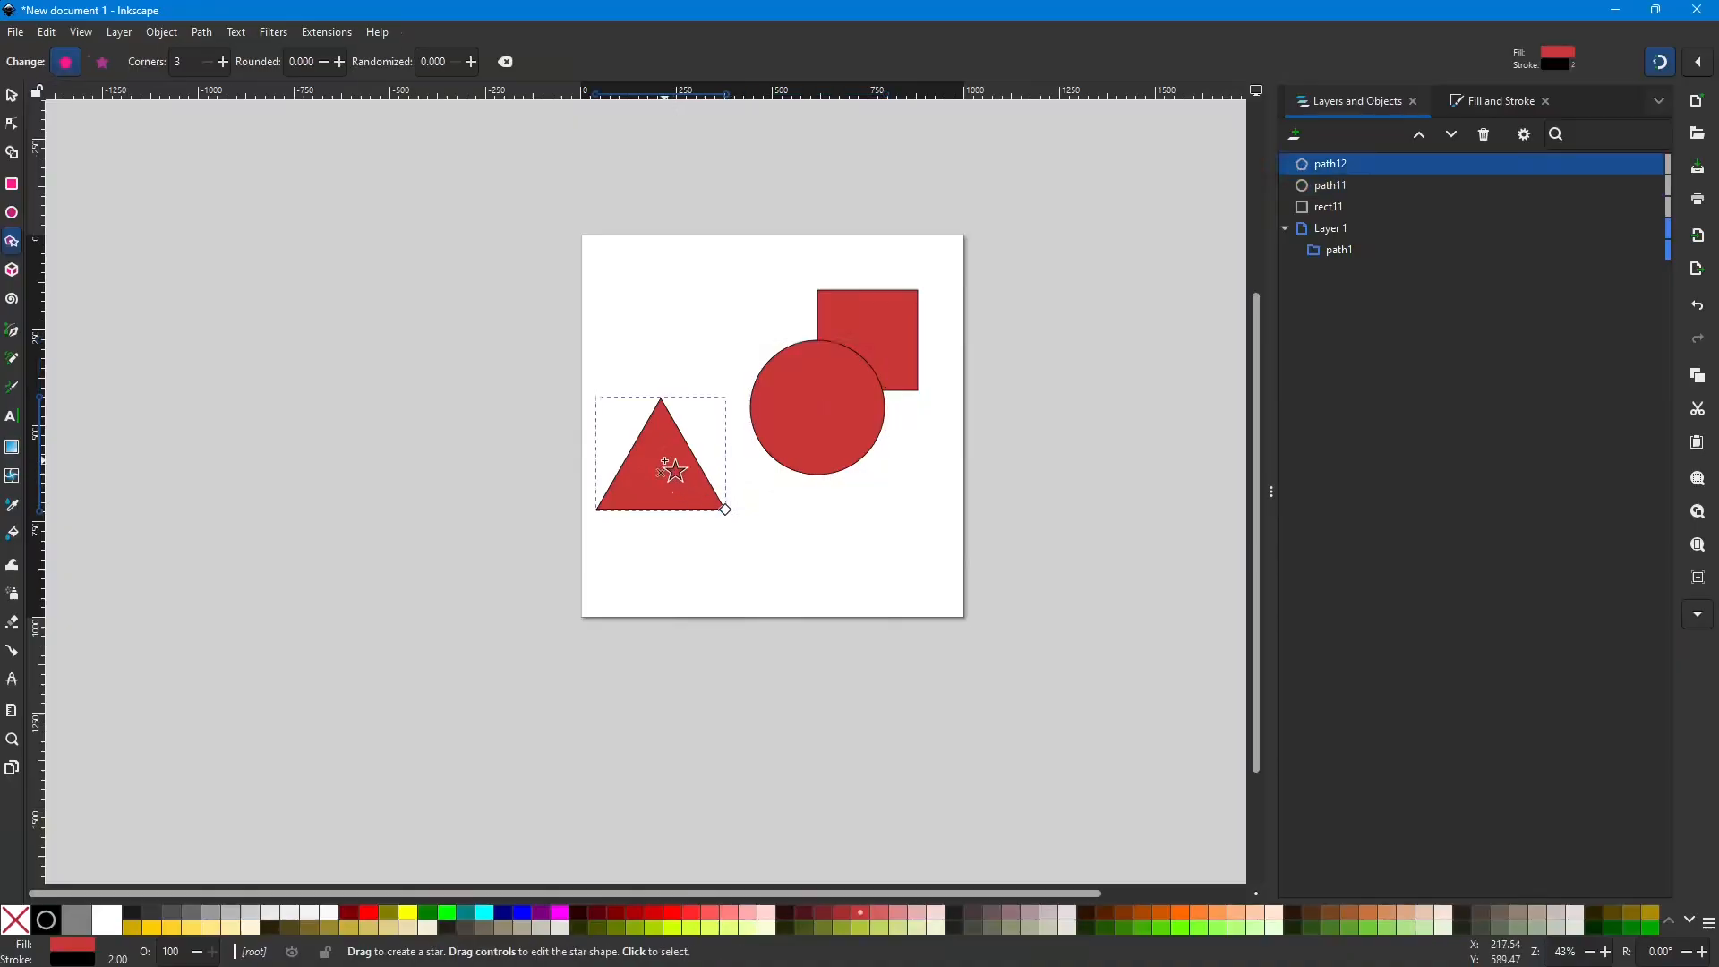
{"action": "key", "text": "s"}
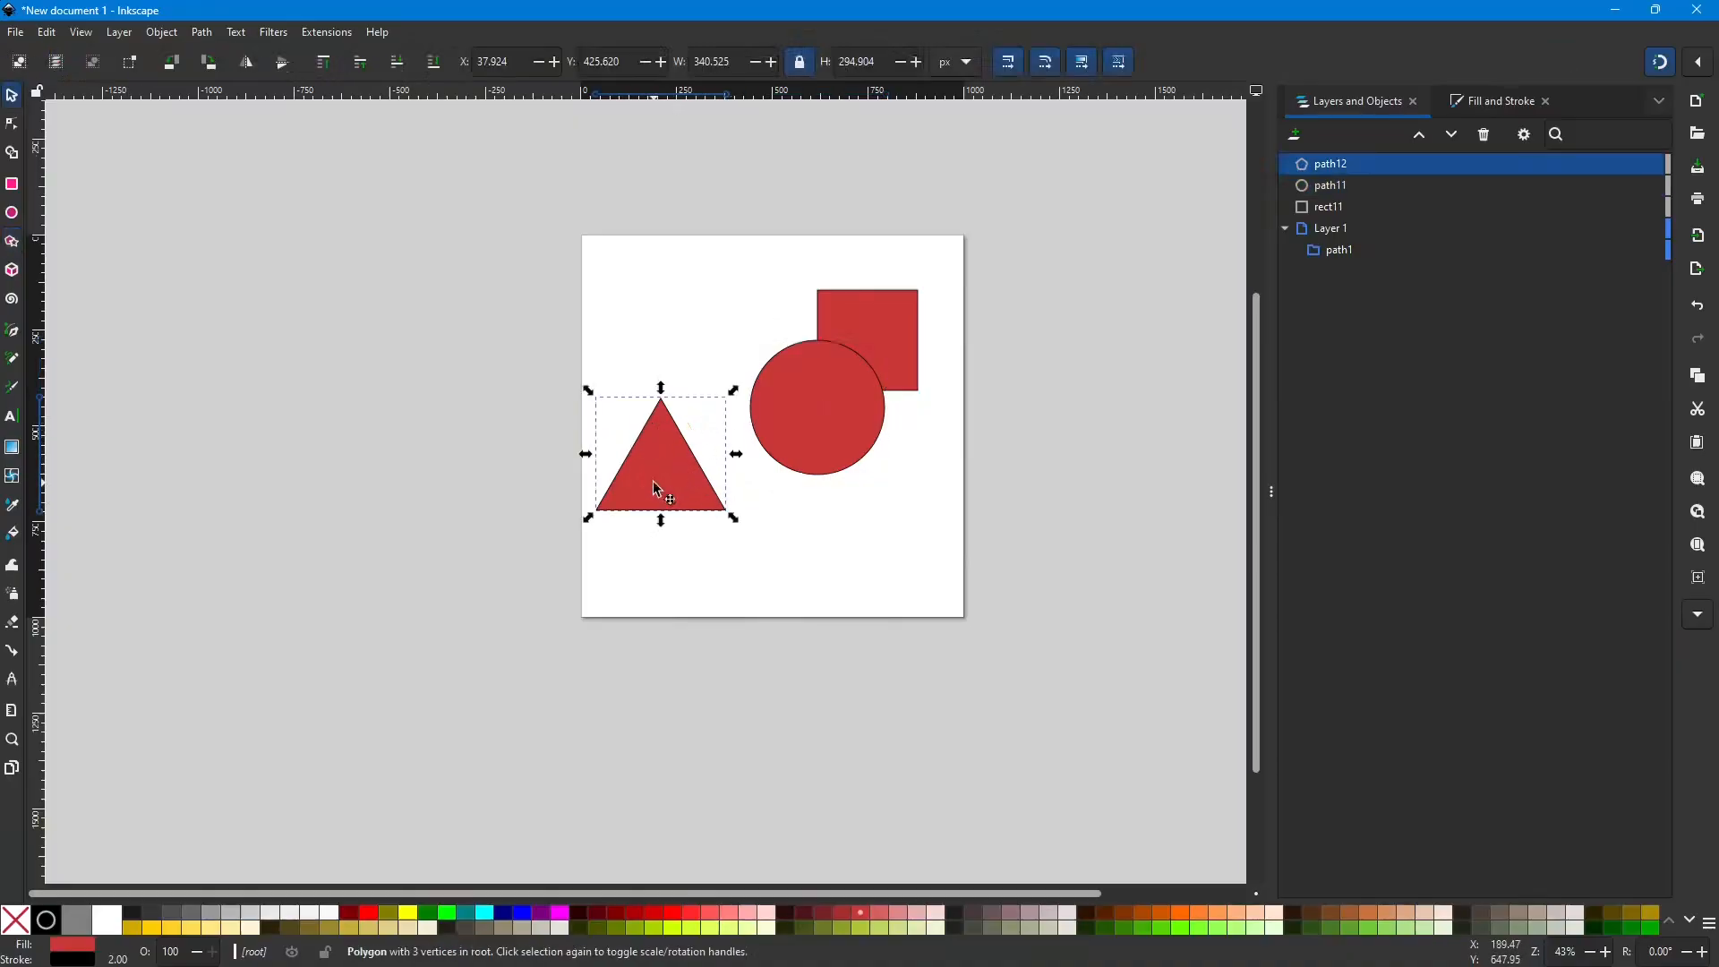
{"action": "left_click_drag", "start_coordinate": [673, 479], "coordinate": [744, 398]}
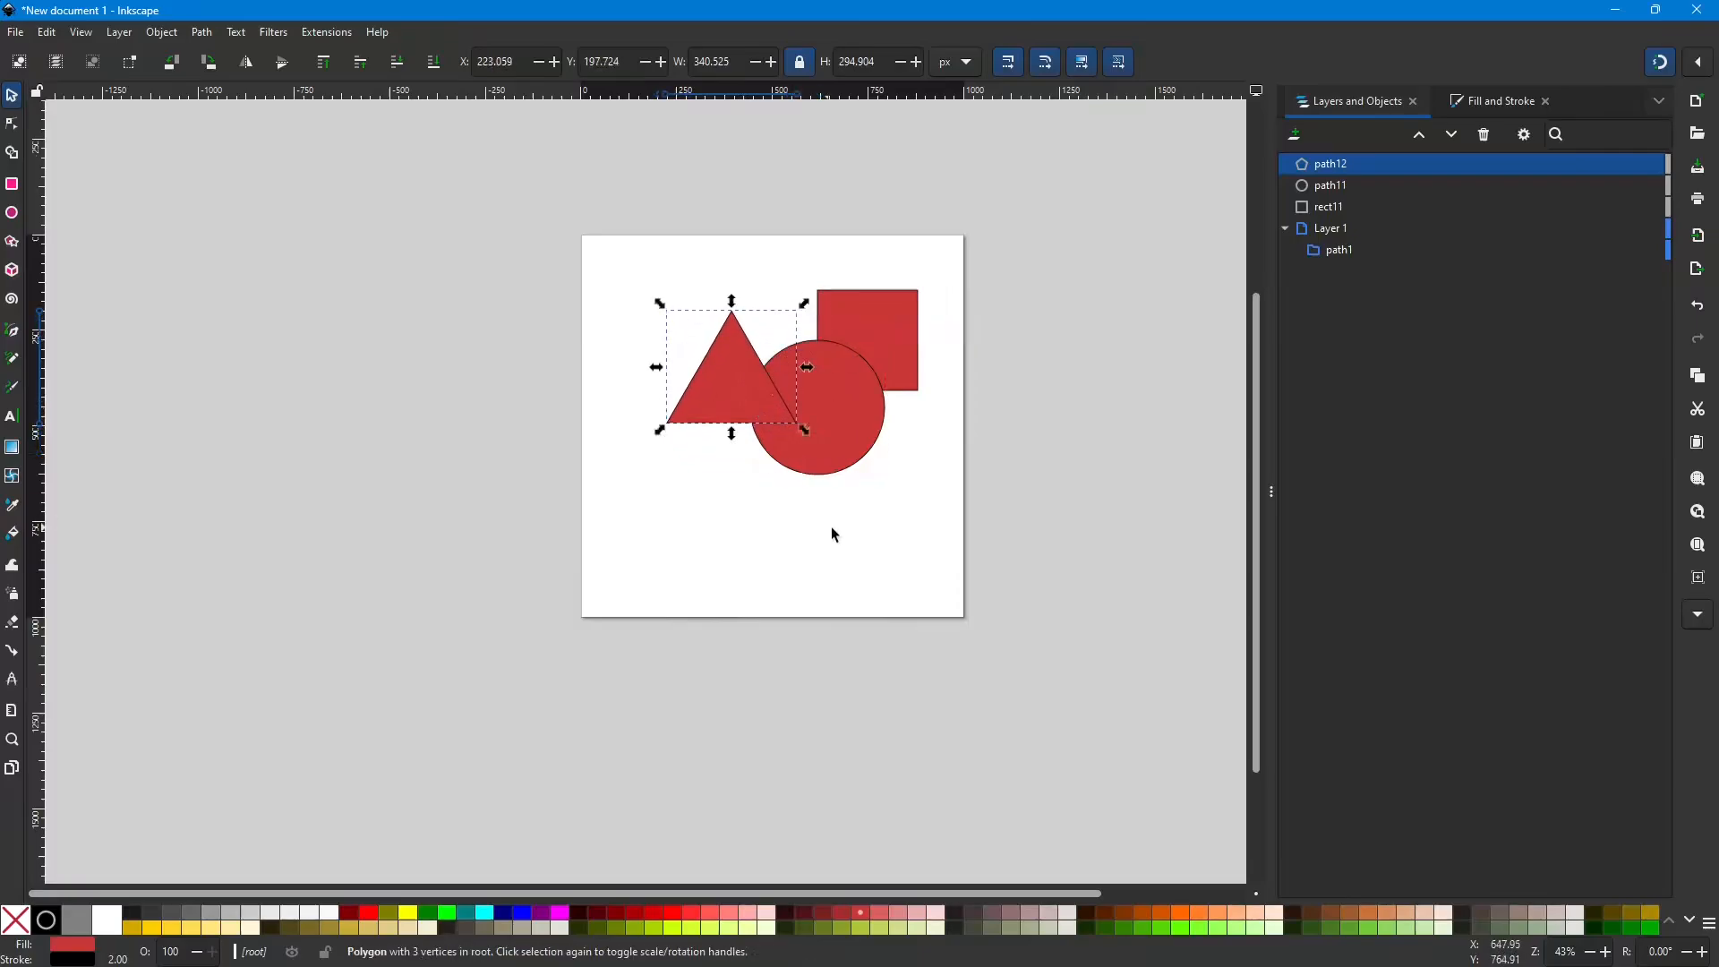
{"action": "left_click", "coordinate": [870, 530]}
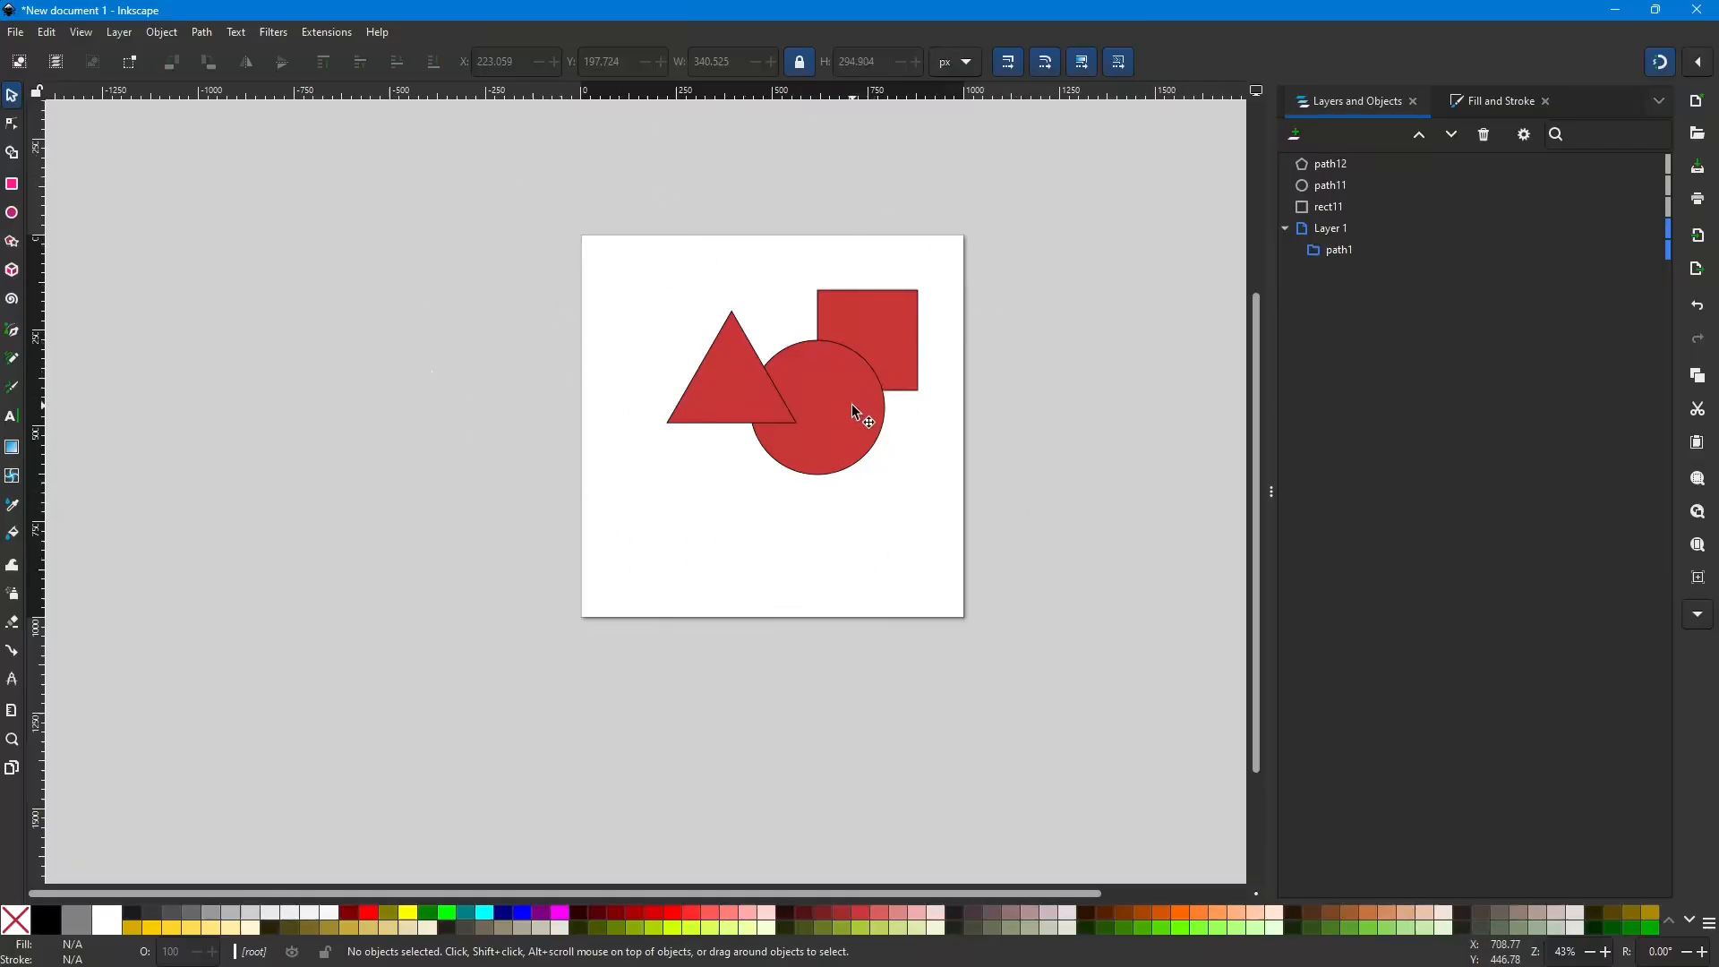
Reposition the circle to about X 392, Y 315 px and the square to about X 605, Y 181 px, keeping the shapes overlapping.
{"action": "left_click_drag", "start_coordinate": [848, 416], "coordinate": [830, 431]}
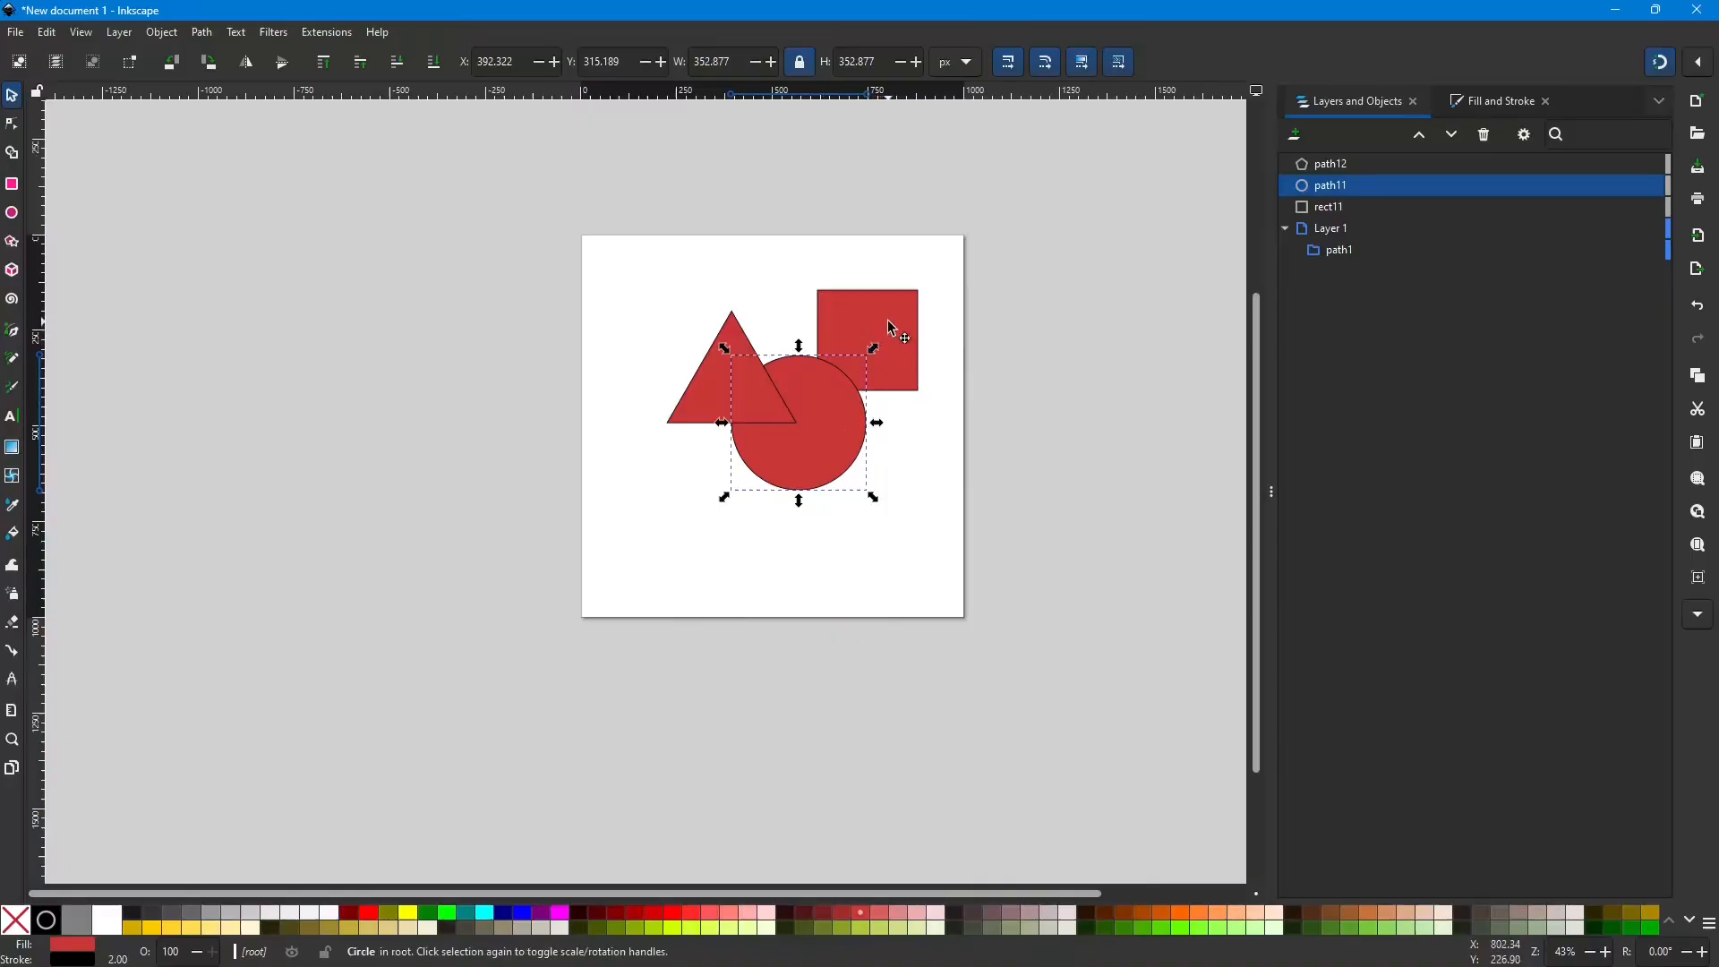
{"action": "left_click_drag", "start_coordinate": [896, 326], "coordinate": [888, 339]}
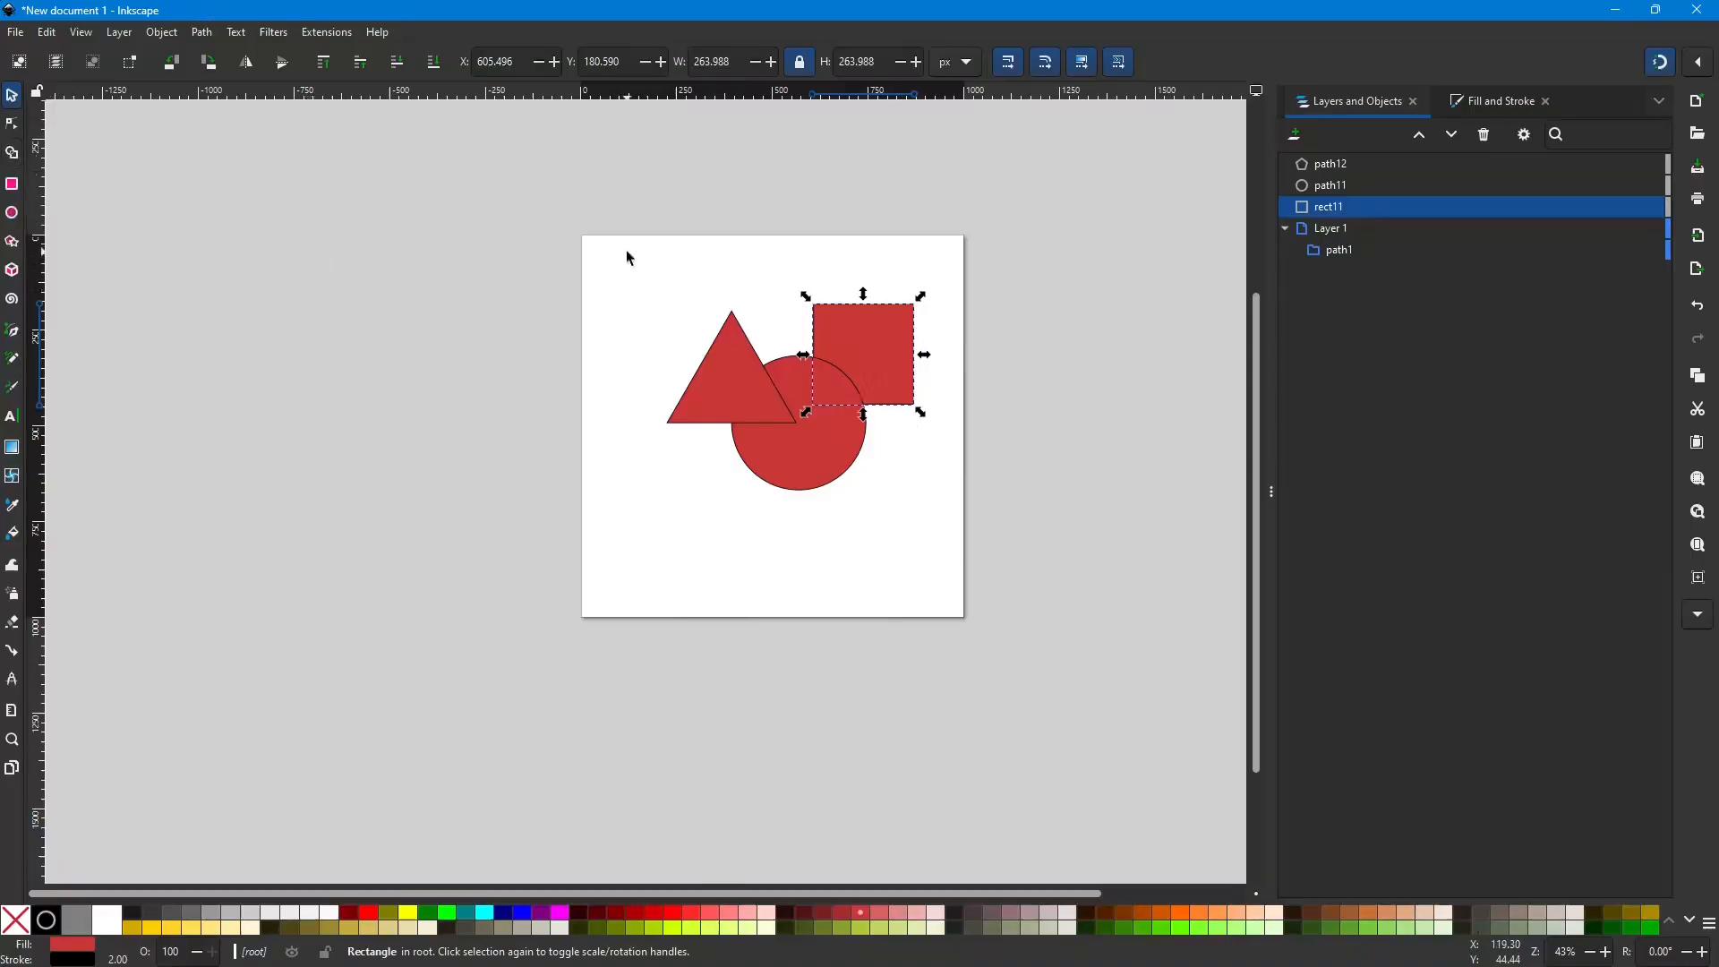
{"action": "left_click_drag", "start_coordinate": [627, 251], "coordinate": [1012, 564]}
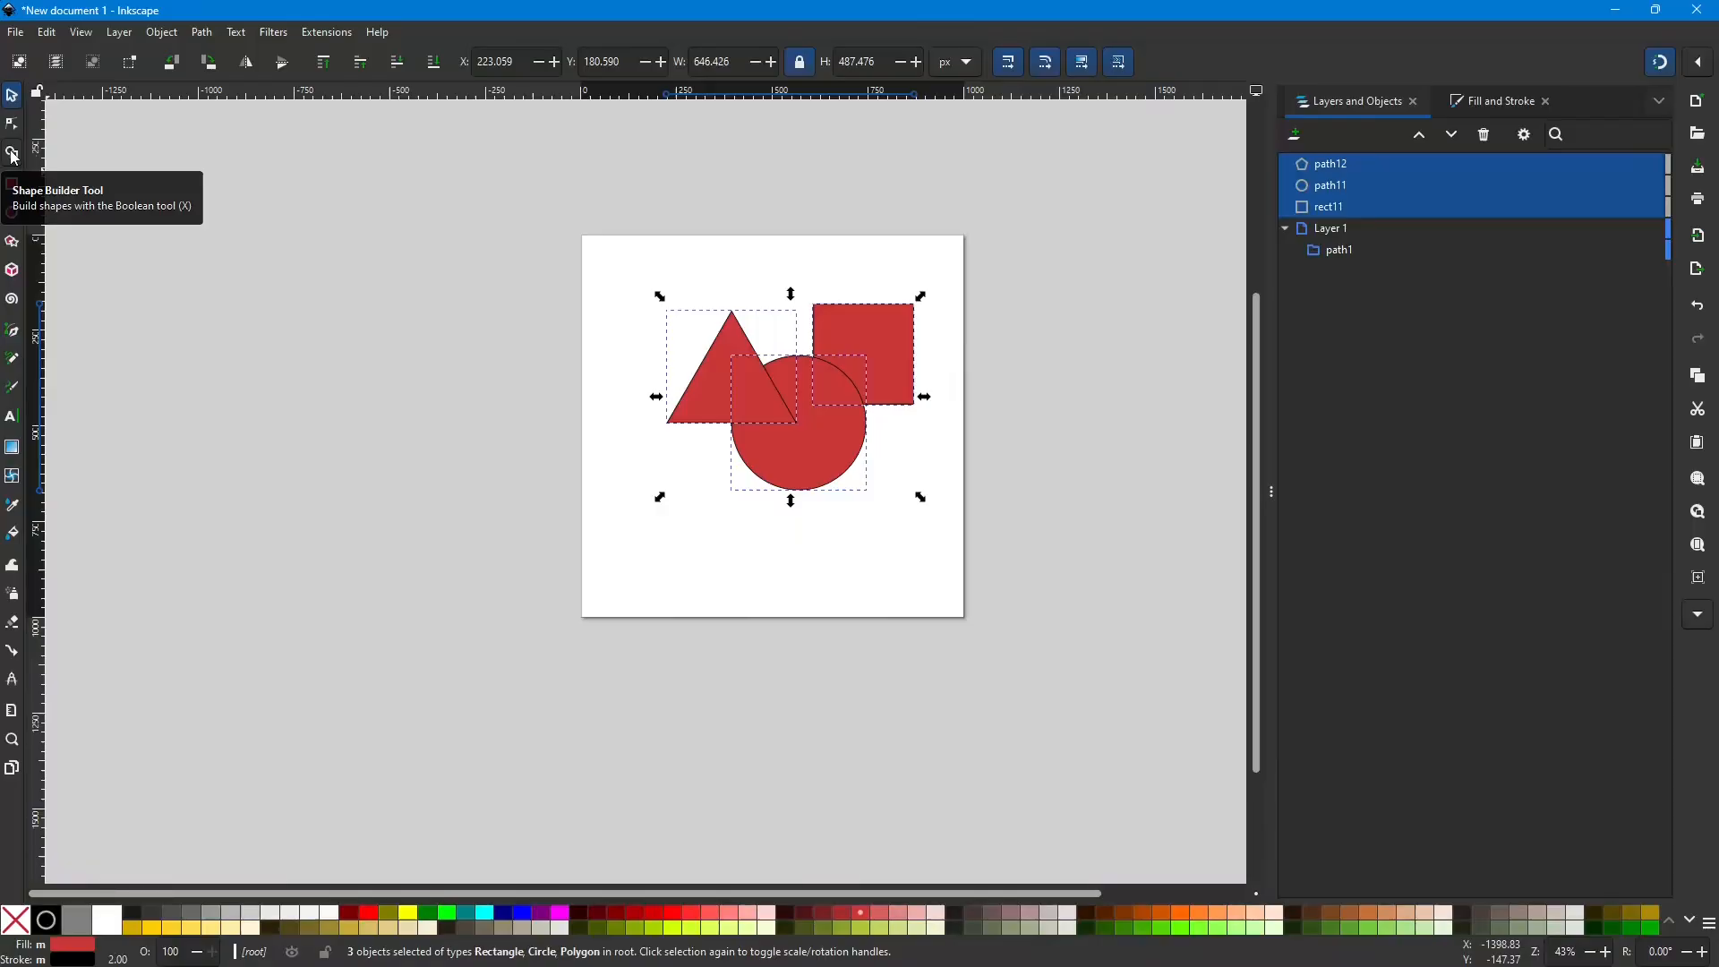
{"action": "left_click", "coordinate": [261, 259]}
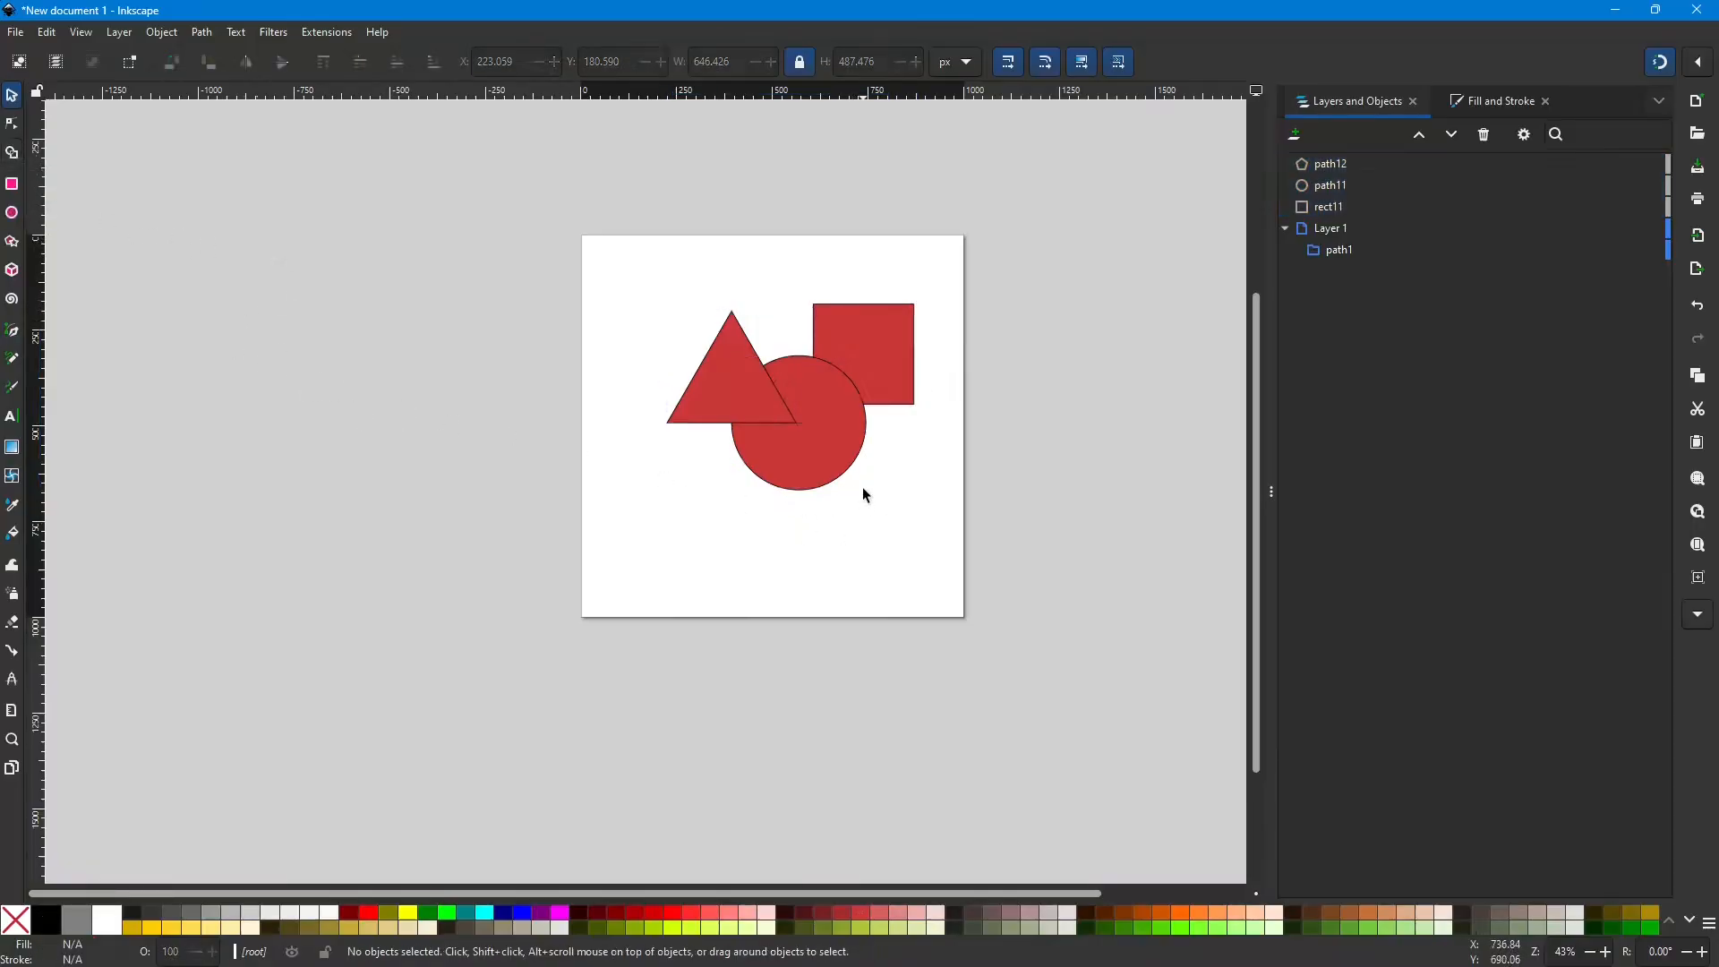
Fill the triangle with yellow and the square with navy blue.
{"action": "left_click", "coordinate": [750, 393]}
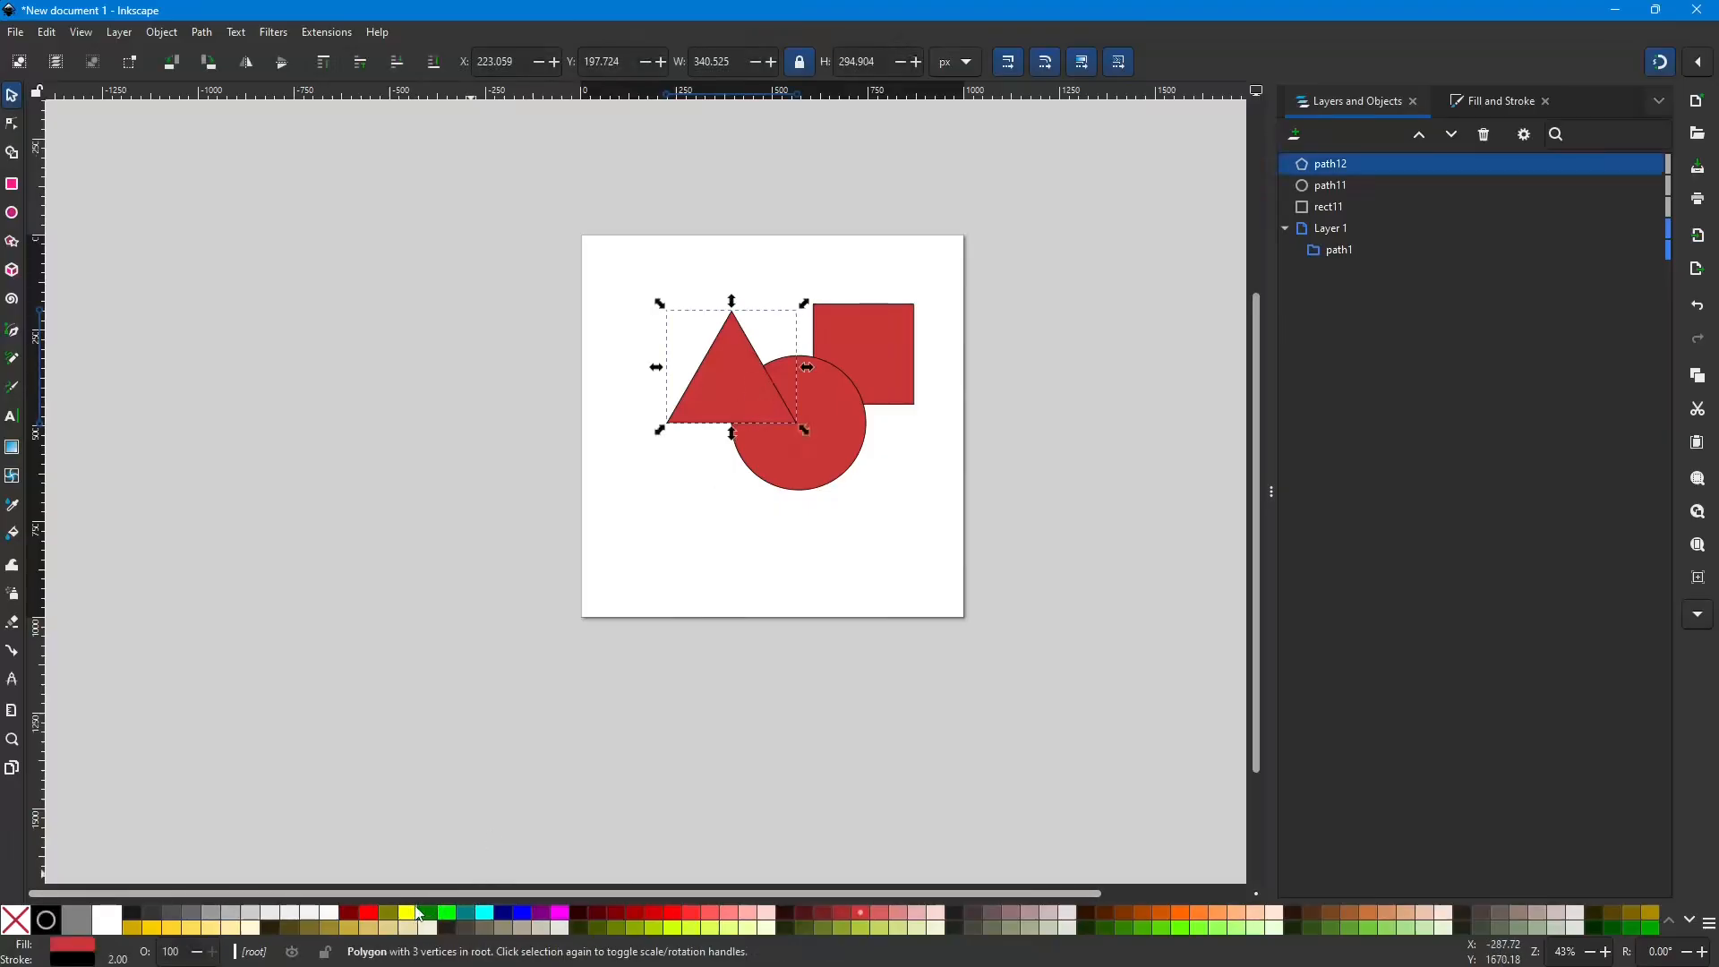
{"action": "left_click", "coordinate": [412, 913]}
{"action": "left_click", "coordinate": [857, 373]}
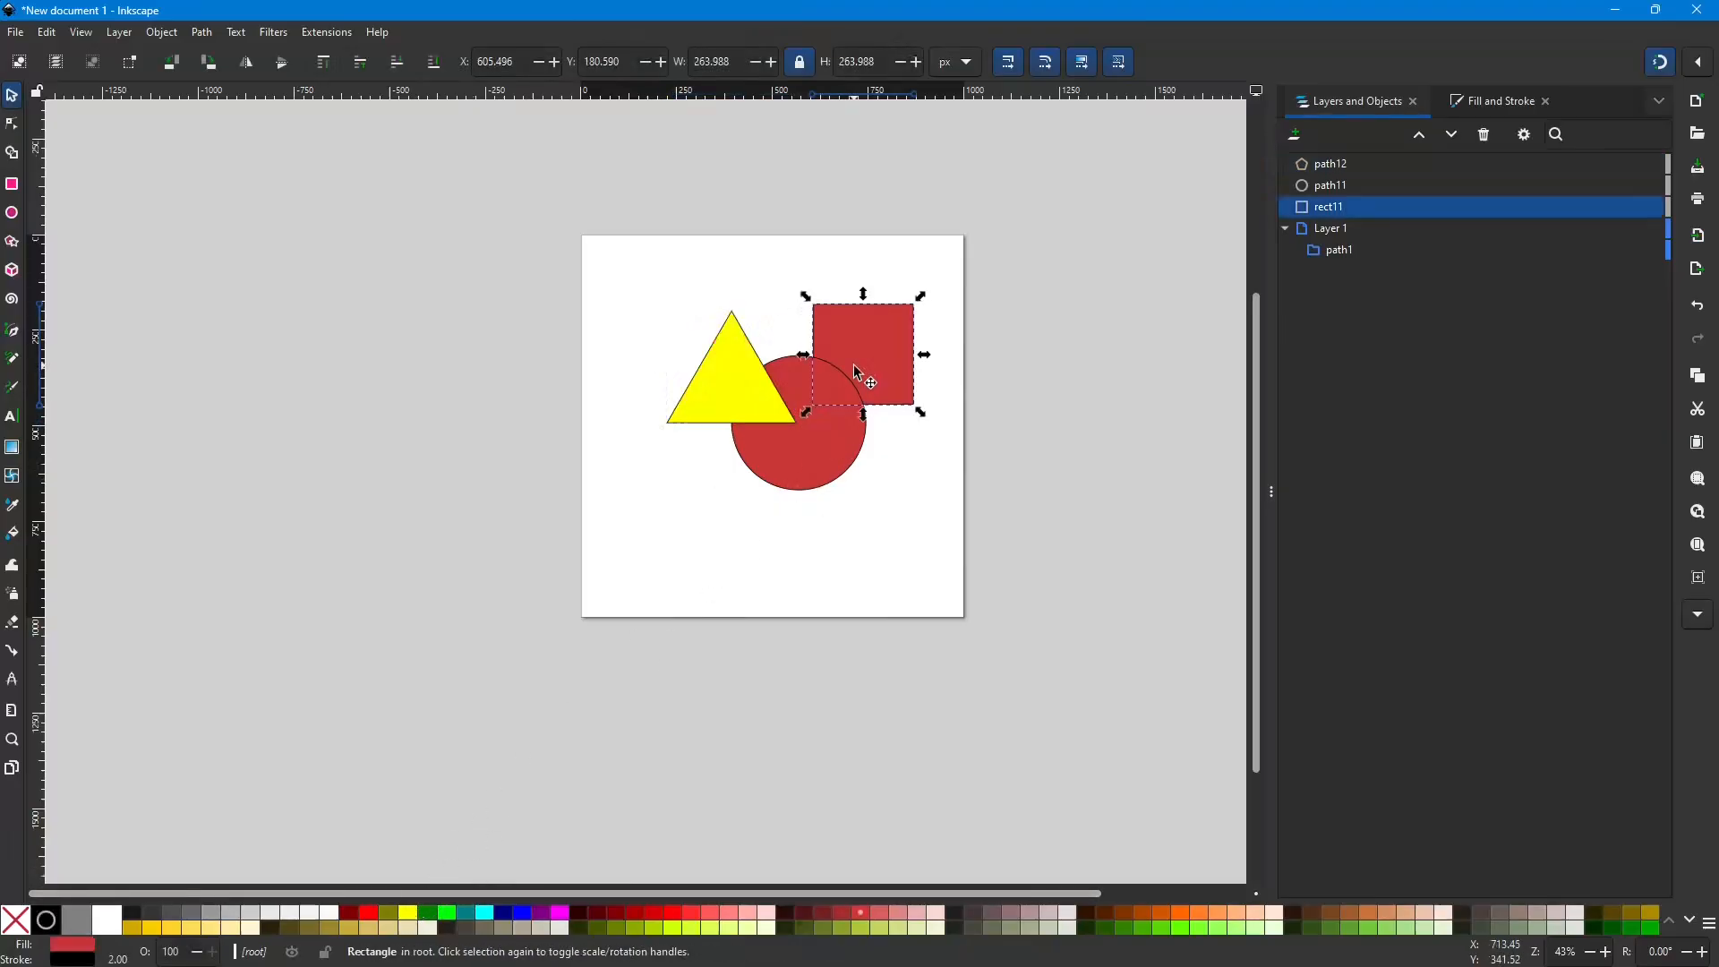
{"action": "left_click", "coordinate": [523, 919]}
{"action": "left_click", "coordinate": [450, 438]}
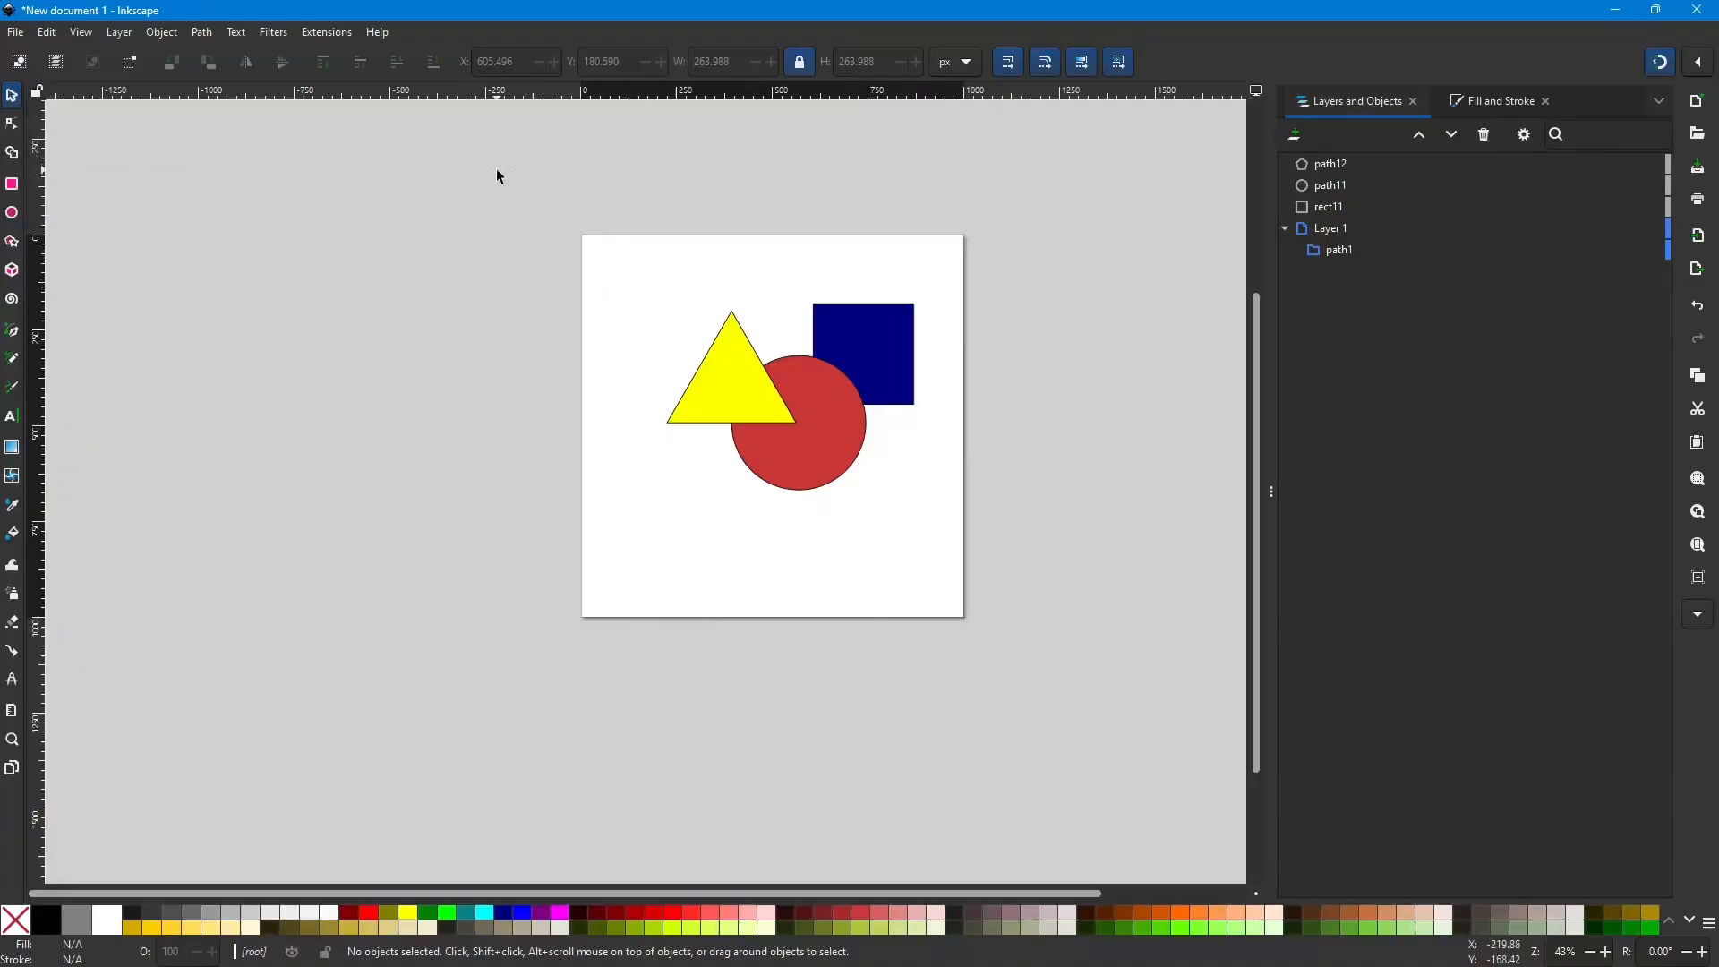
Unite the triangle, circle and square into a single shape with the Shape Builder, and undo the union.
{"action": "left_click_drag", "start_coordinate": [631, 259], "coordinate": [1074, 602]}
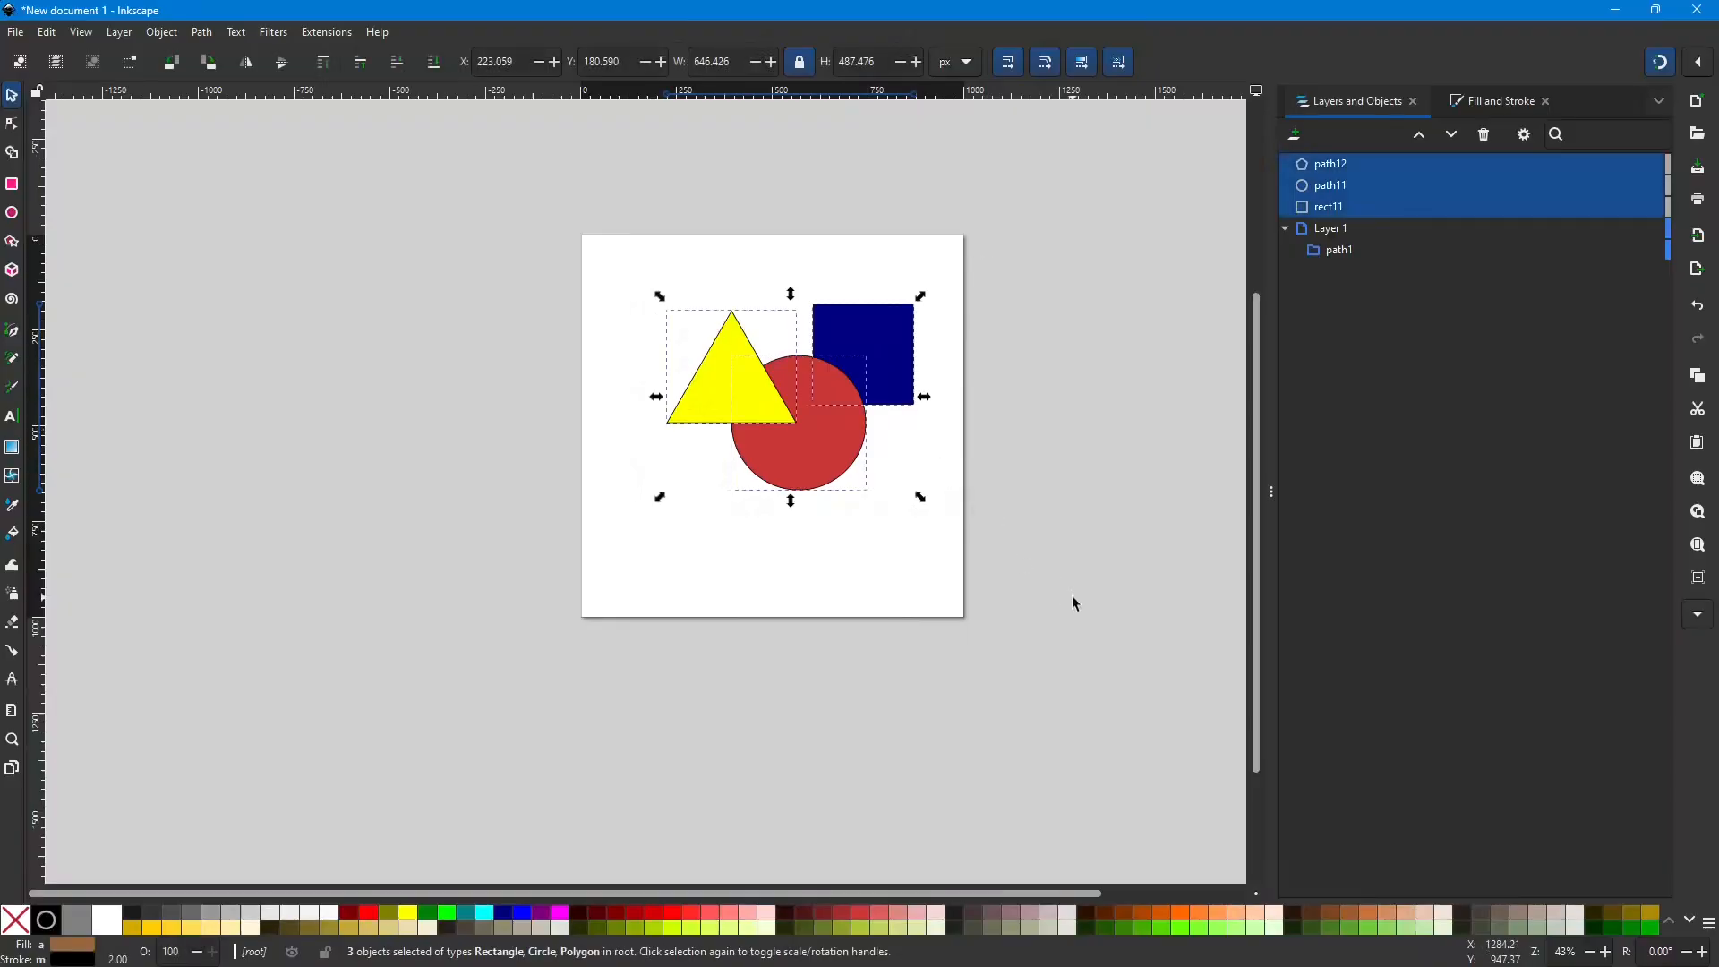
{"action": "left_click", "coordinate": [12, 153]}
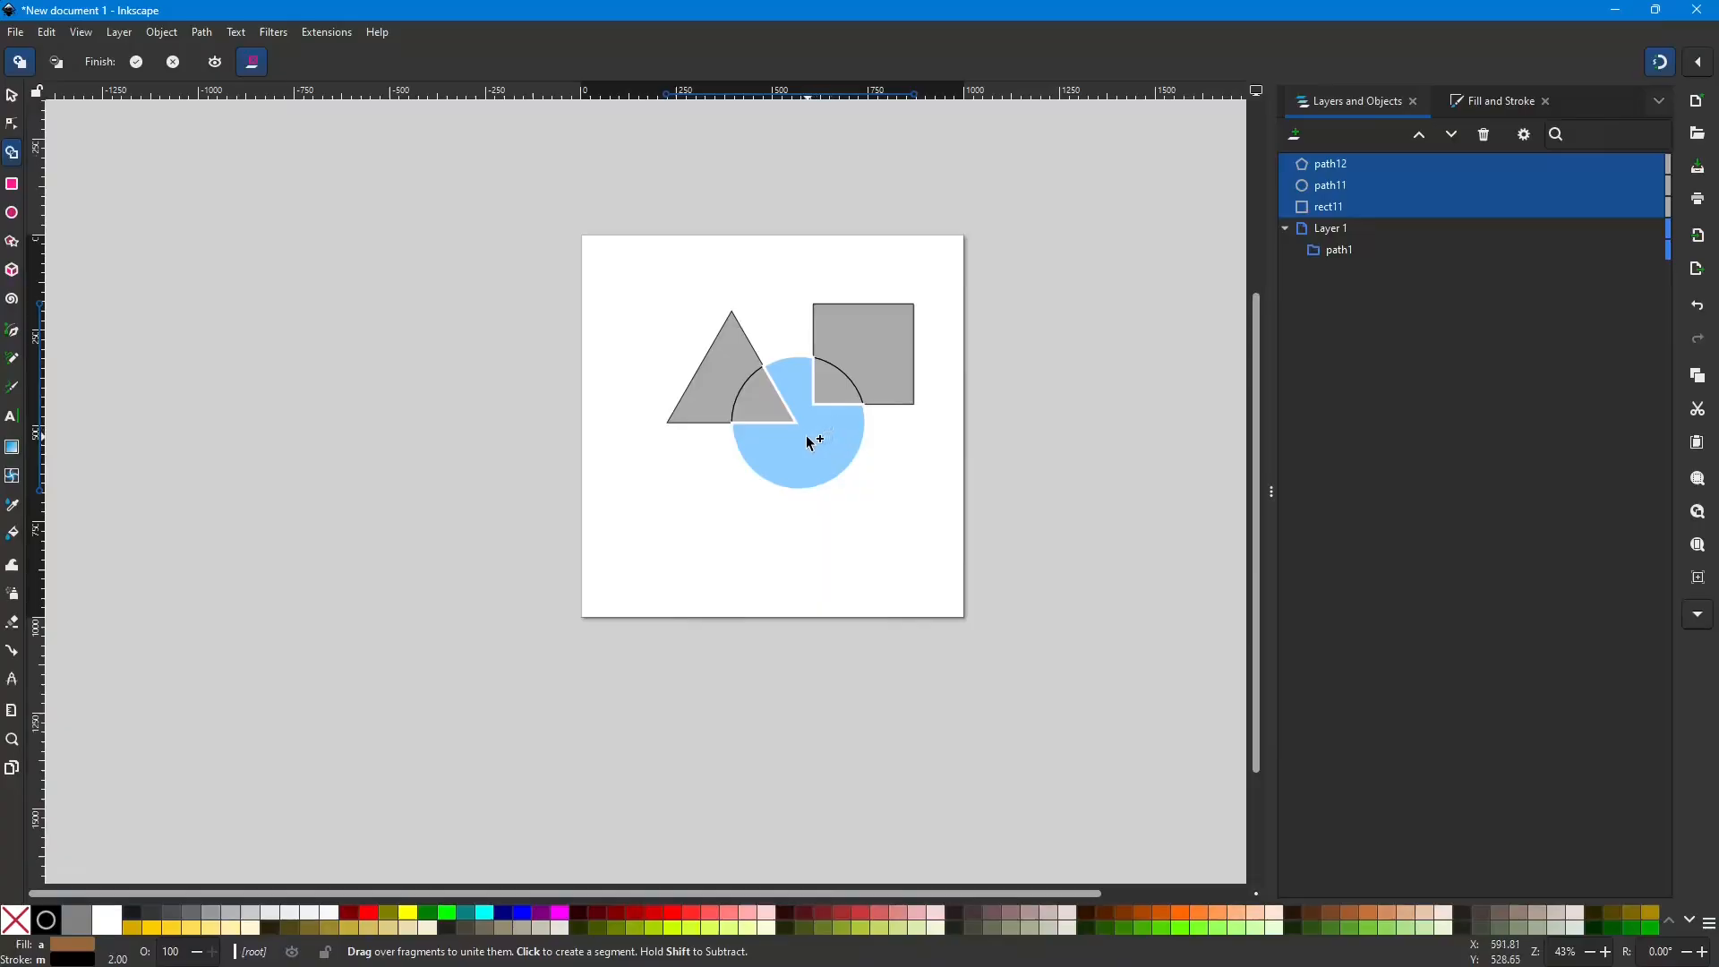
{"action": "mouse_move", "coordinate": [813, 440]}
{"action": "left_mouse_down"}
{"action": "mouse_move", "coordinate": [856, 367]}
{"action": "mouse_move", "coordinate": [783, 405]}
{"action": "mouse_move", "coordinate": [731, 382]}
{"action": "left_mouse_up"}
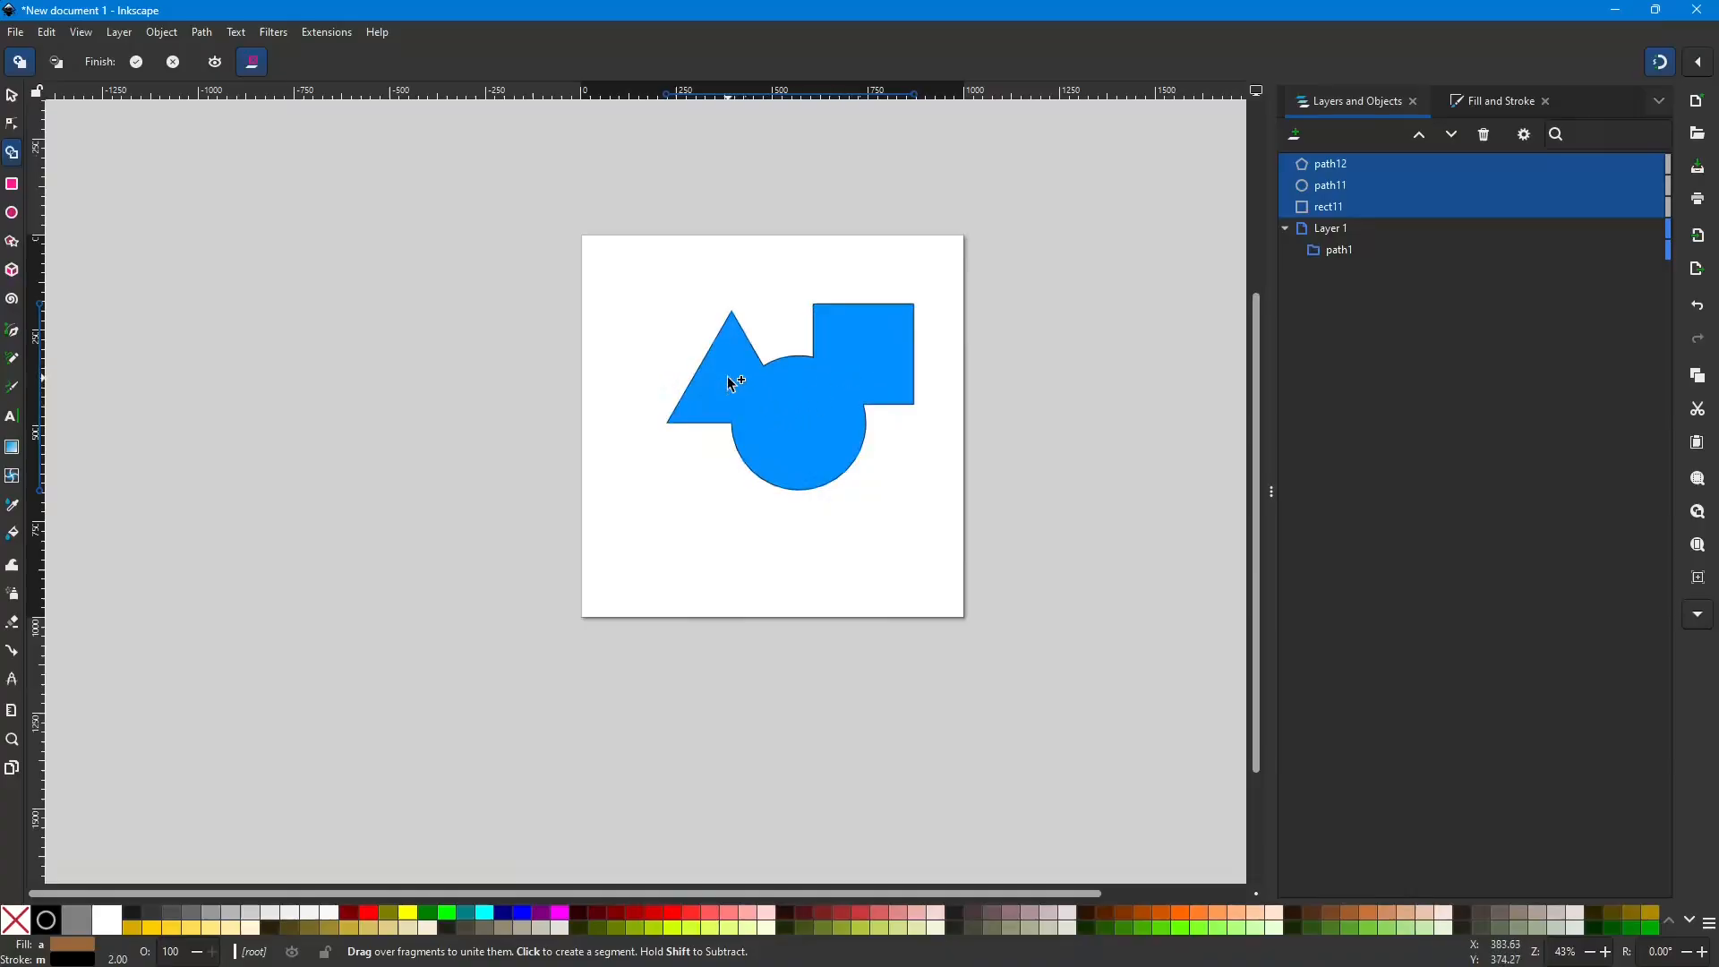
{"action": "key", "text": "Return"}
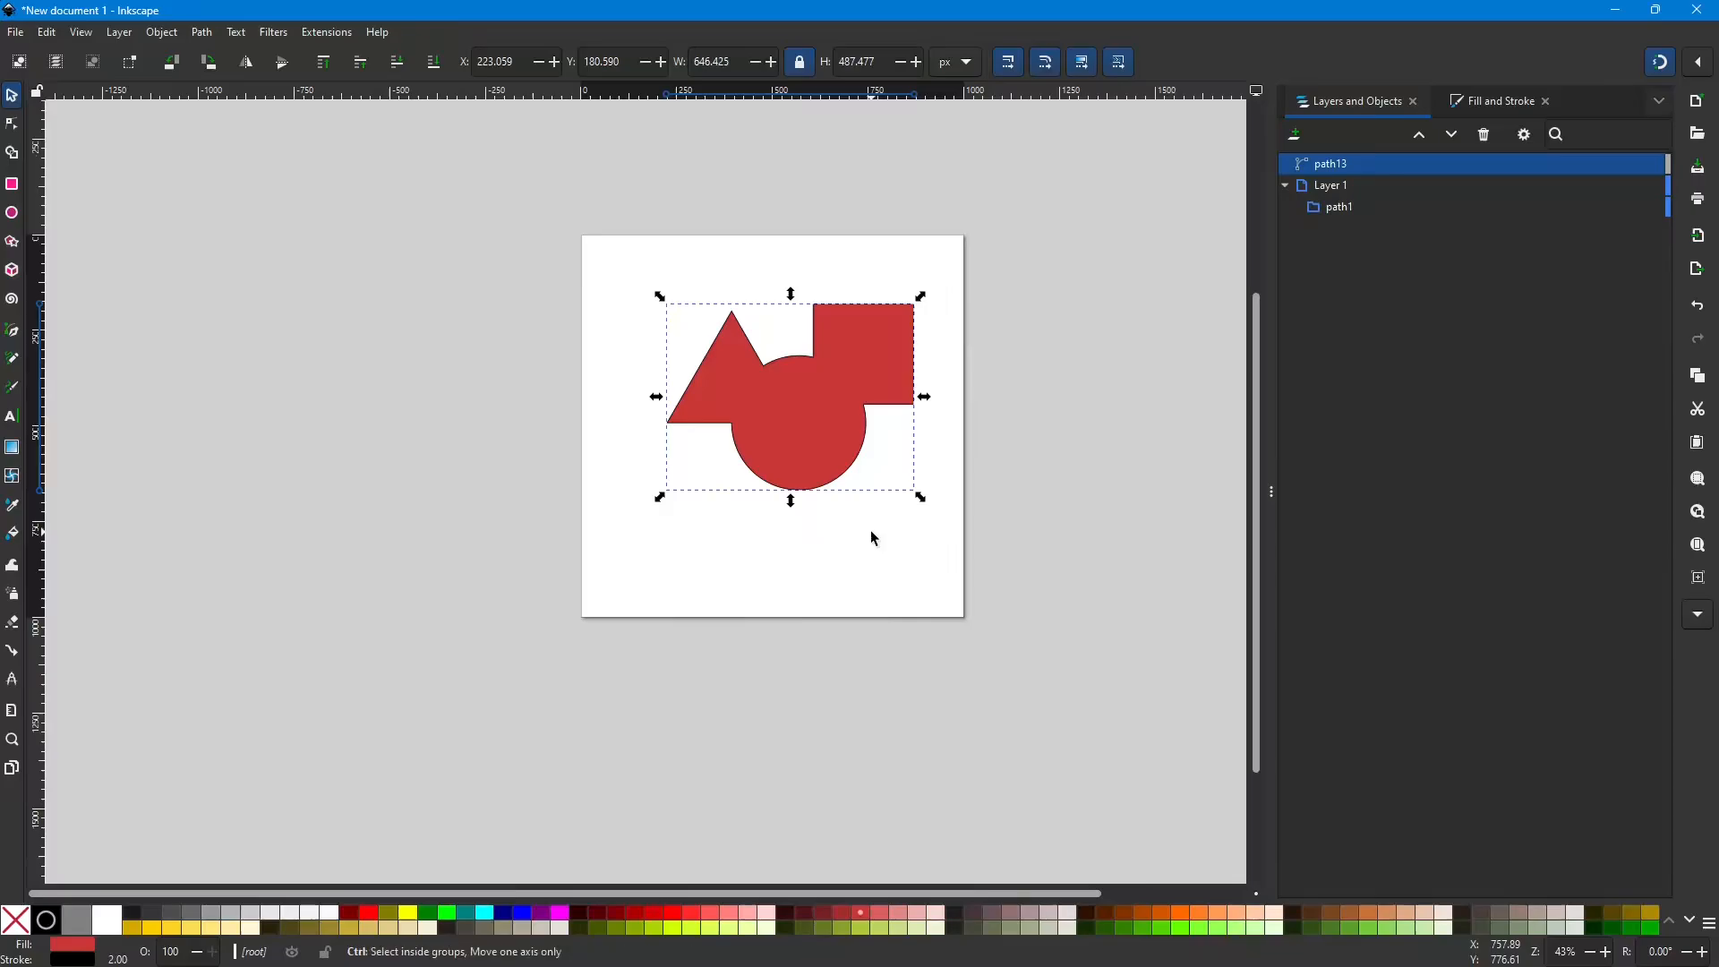
{"action": "key", "text": "ctrl+z"}
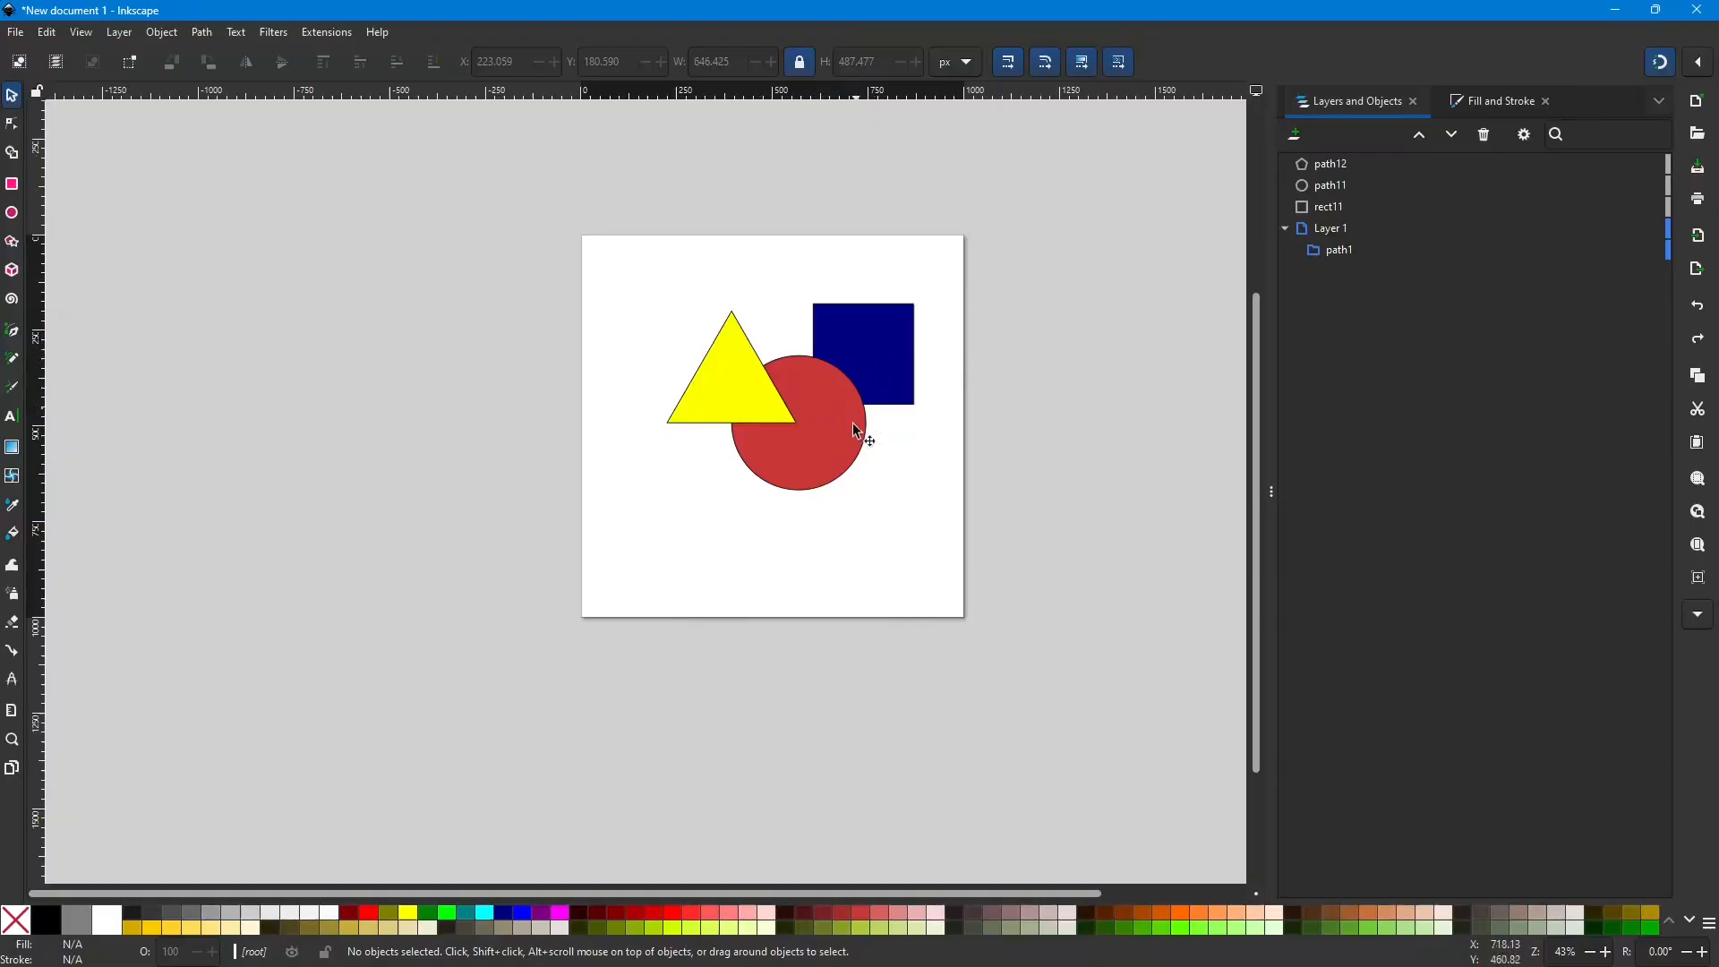
Unite only the circle and square fragments with the Shape Builder, leaving out every triangle fragment, and undo the result.
{"action": "left_click_drag", "start_coordinate": [619, 259], "coordinate": [951, 517]}
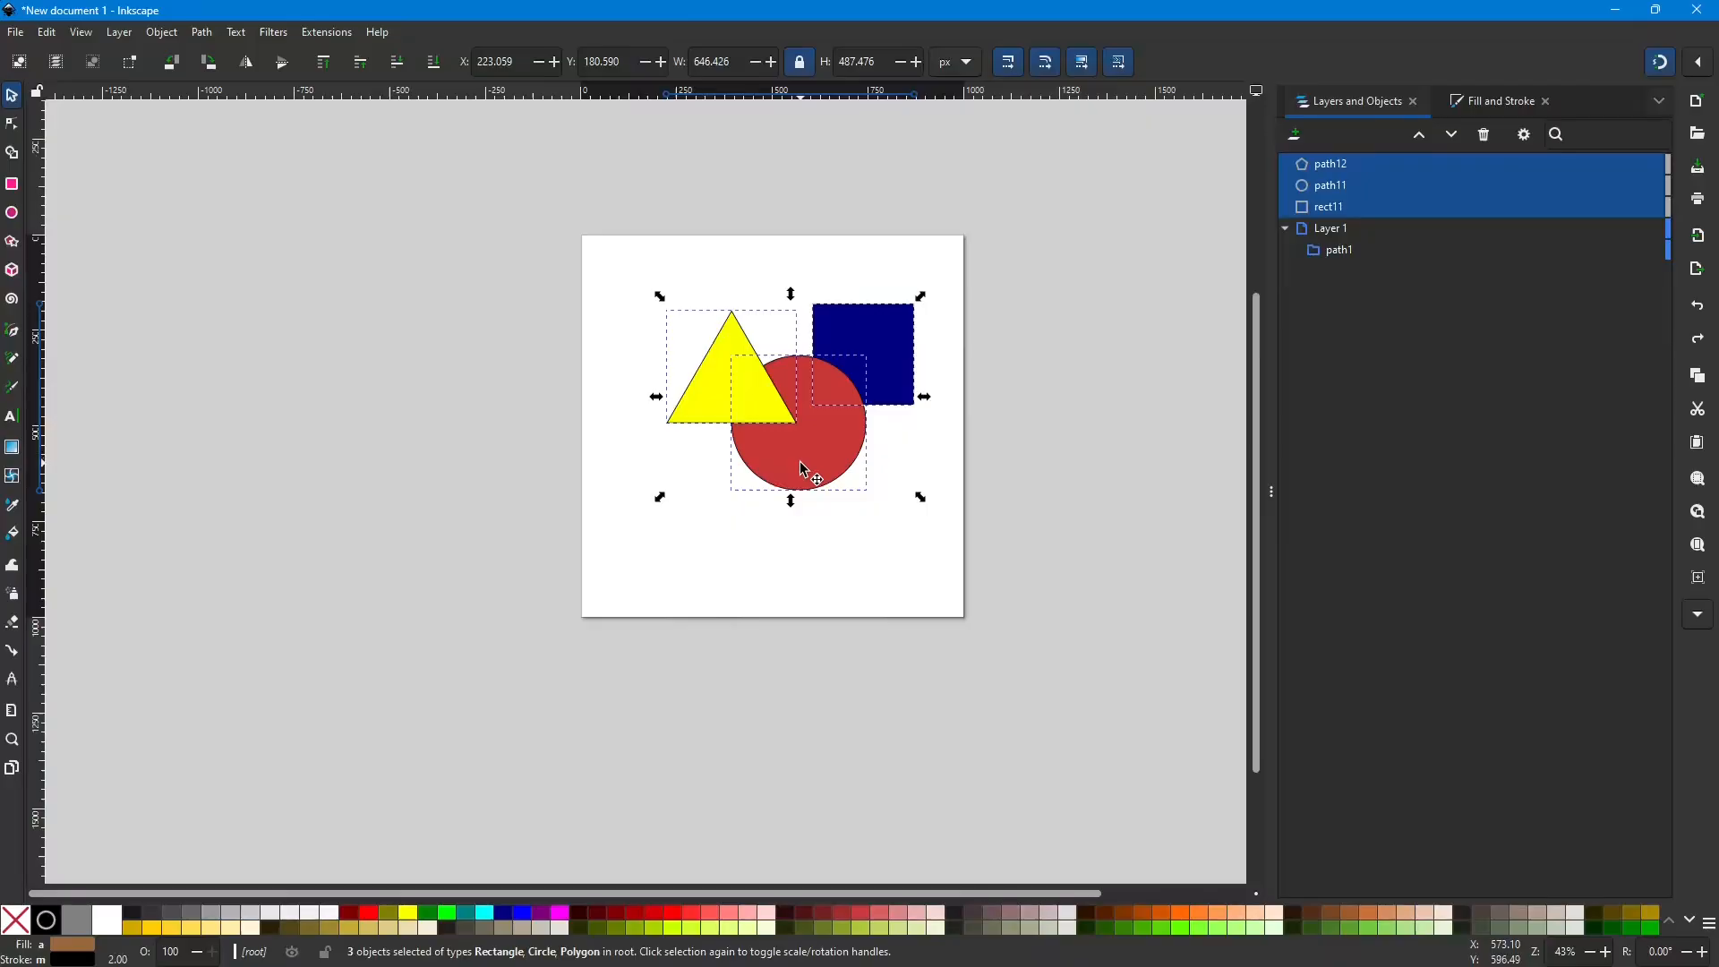
{"action": "left_click", "coordinate": [12, 157]}
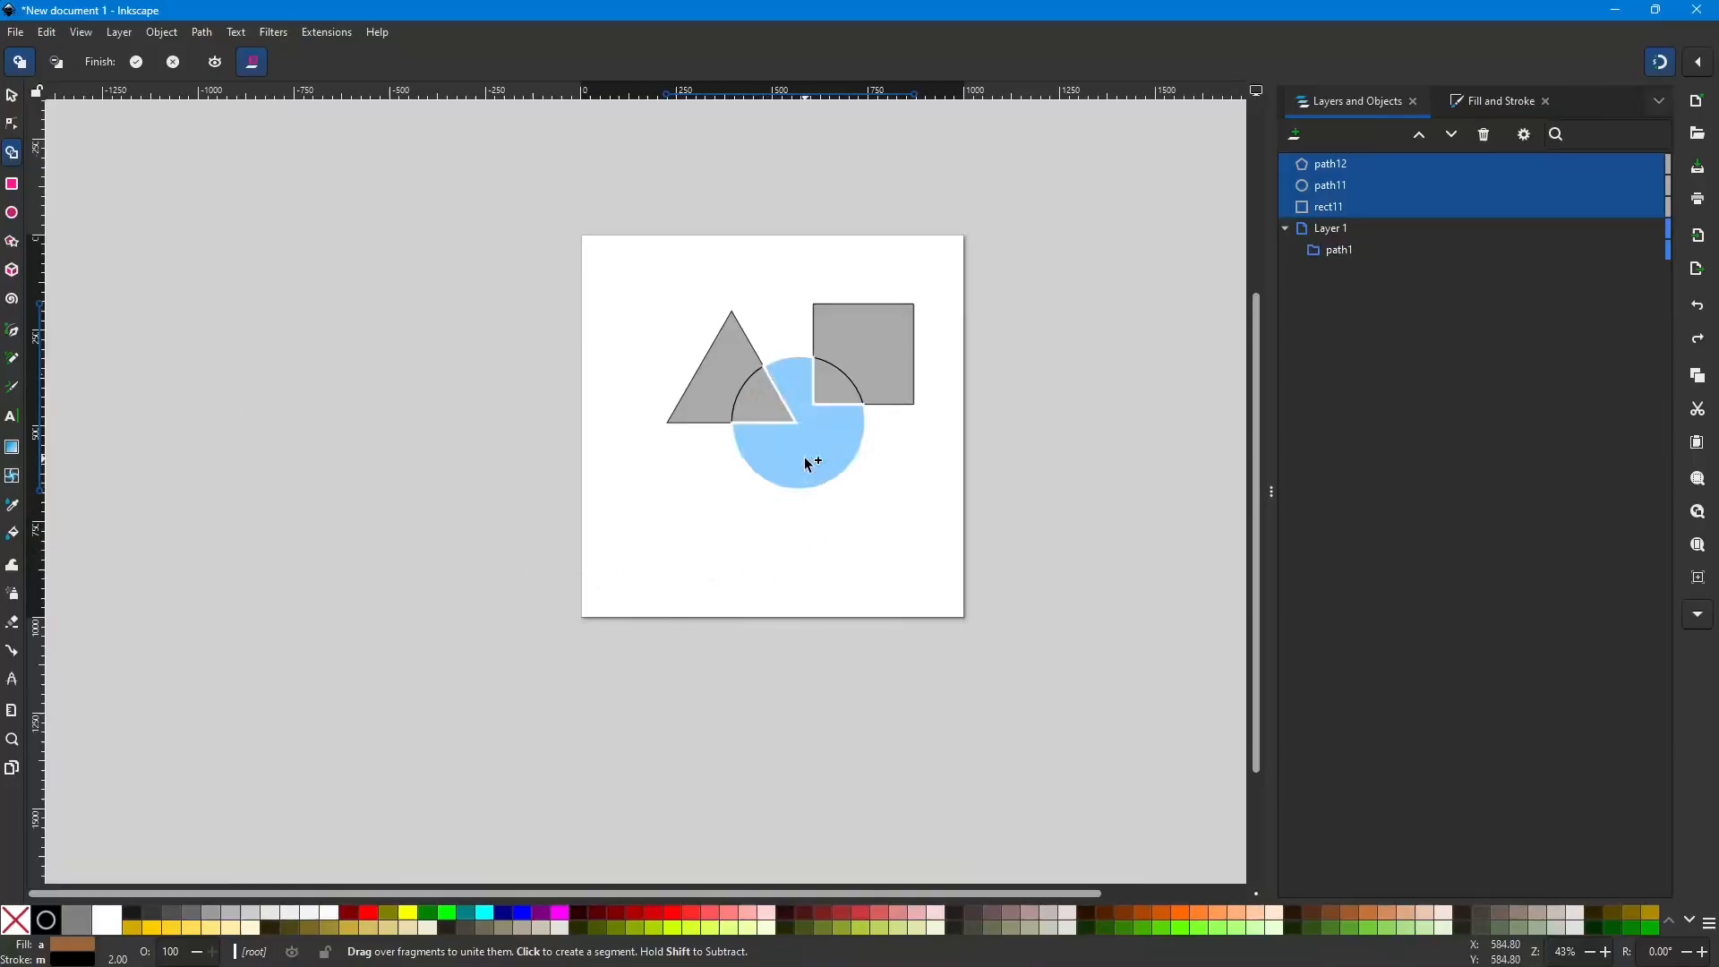
{"action": "mouse_move", "coordinate": [809, 463]}
{"action": "left_mouse_down"}
{"action": "mouse_move", "coordinate": [866, 400]}
{"action": "mouse_move", "coordinate": [840, 392]}
{"action": "left_mouse_up"}
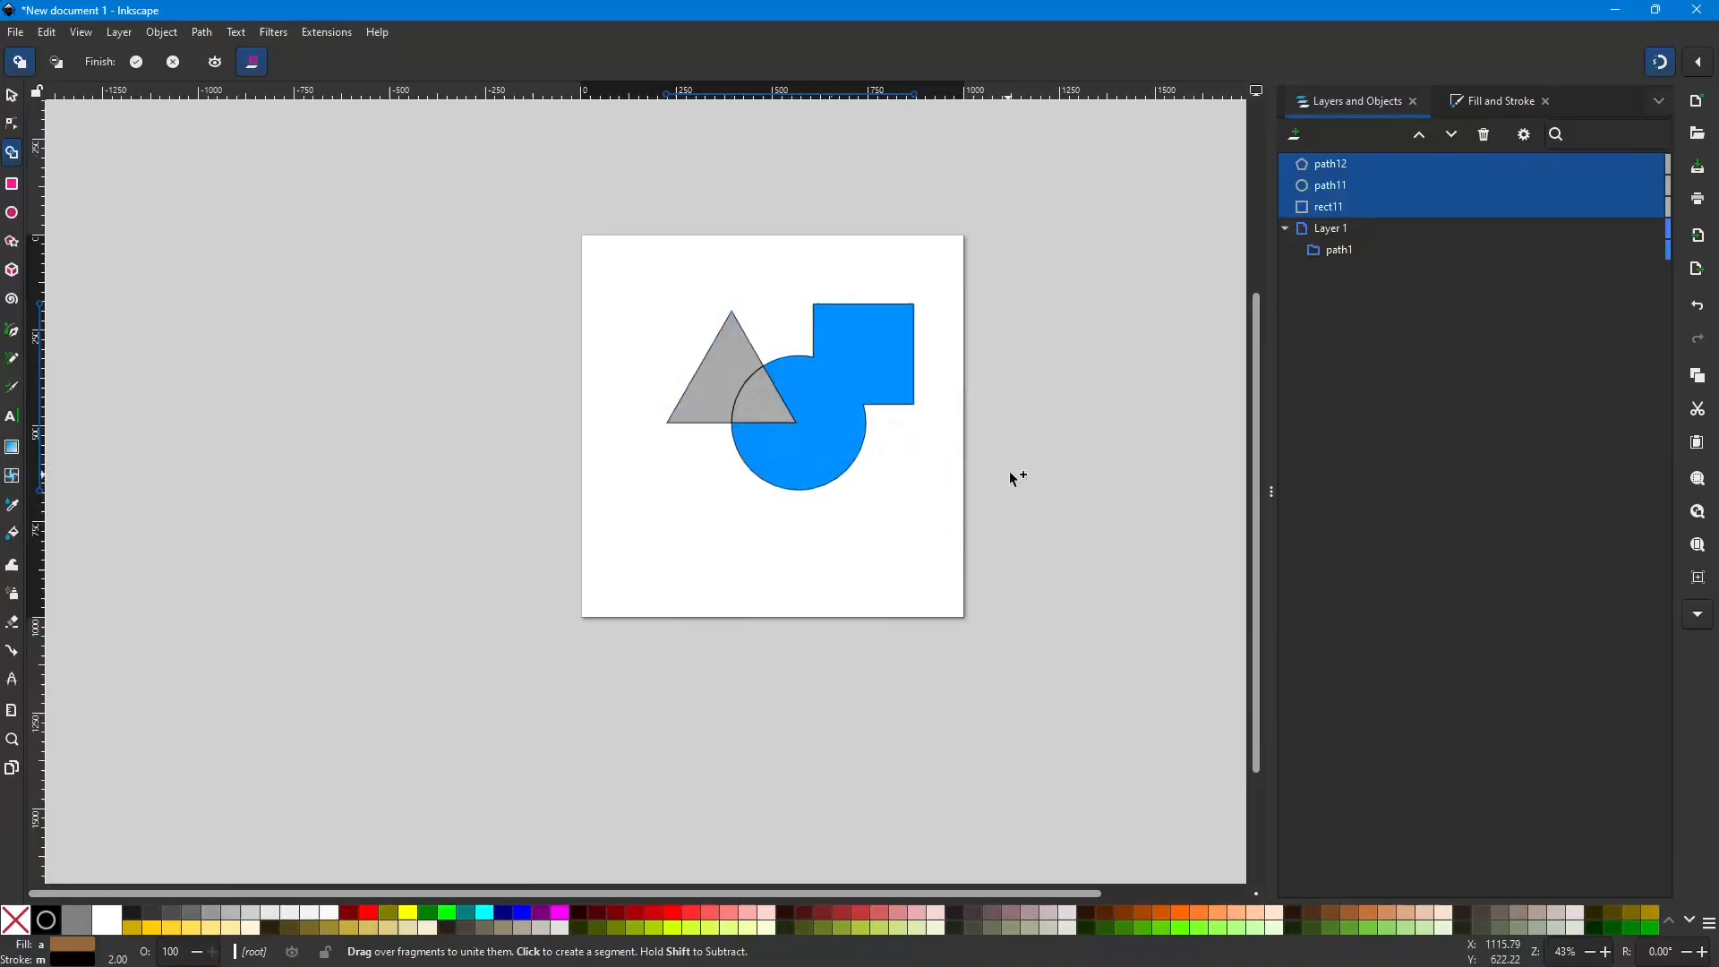
{"action": "key", "text": "Return"}
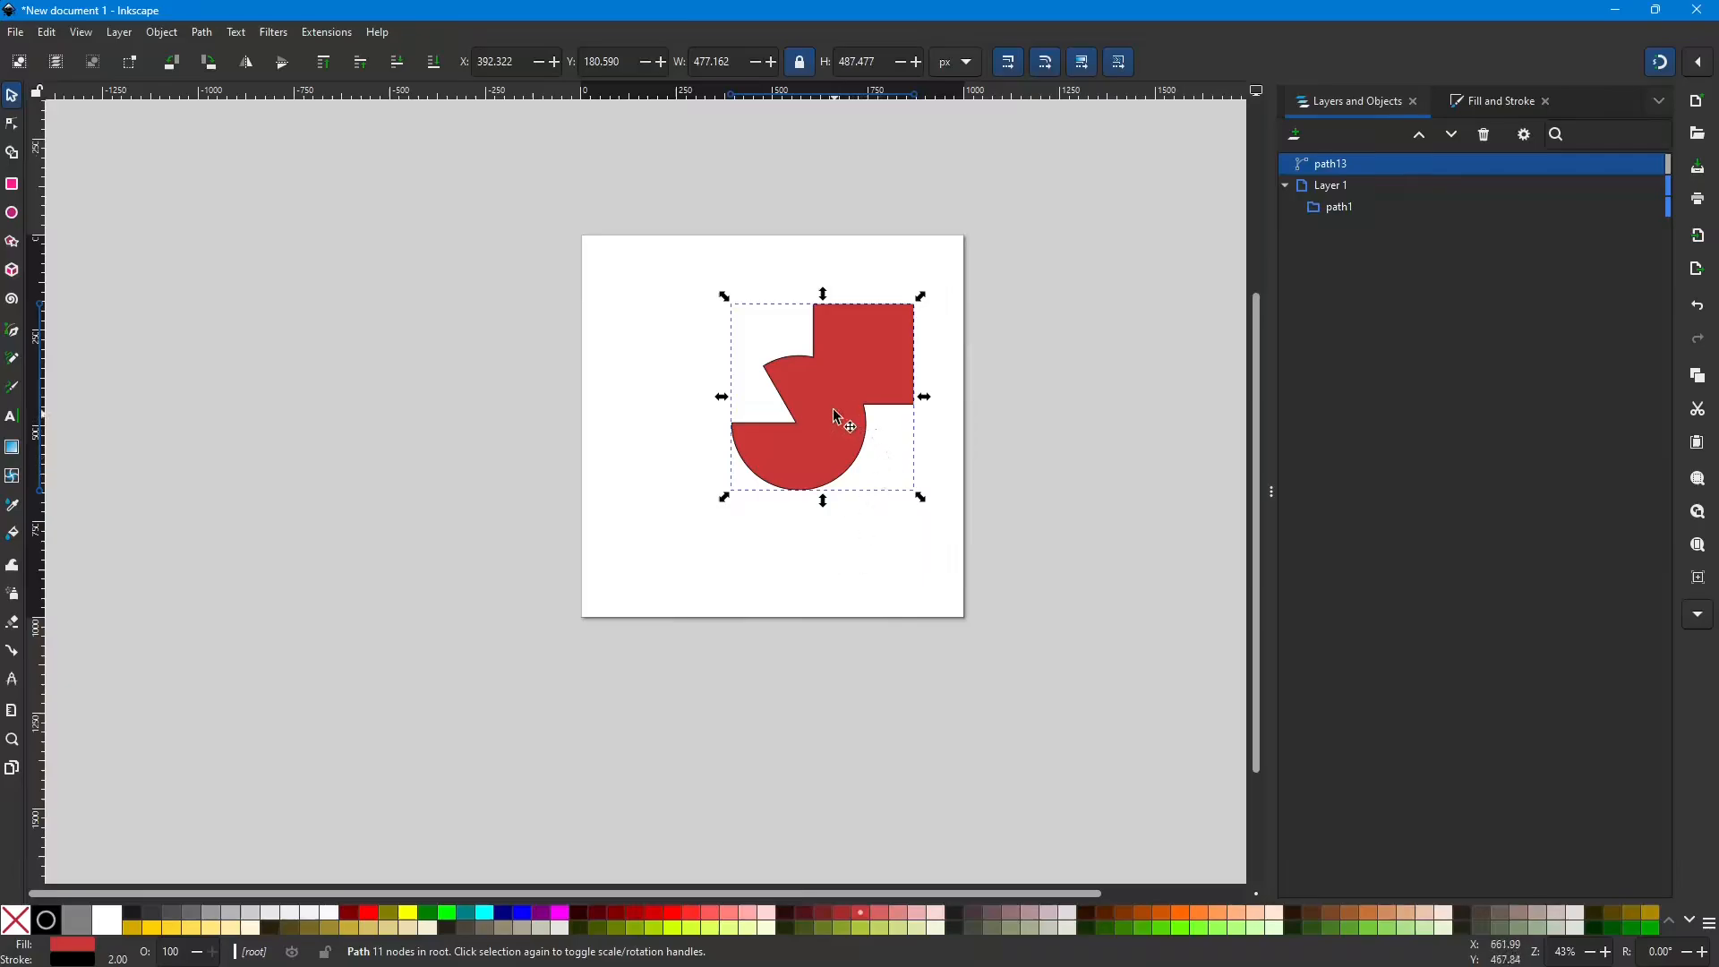
{"action": "left_click", "coordinate": [703, 311]}
{"action": "left_click_drag", "start_coordinate": [706, 265], "coordinate": [949, 535]}
{"action": "key", "text": "ctrl+z"}
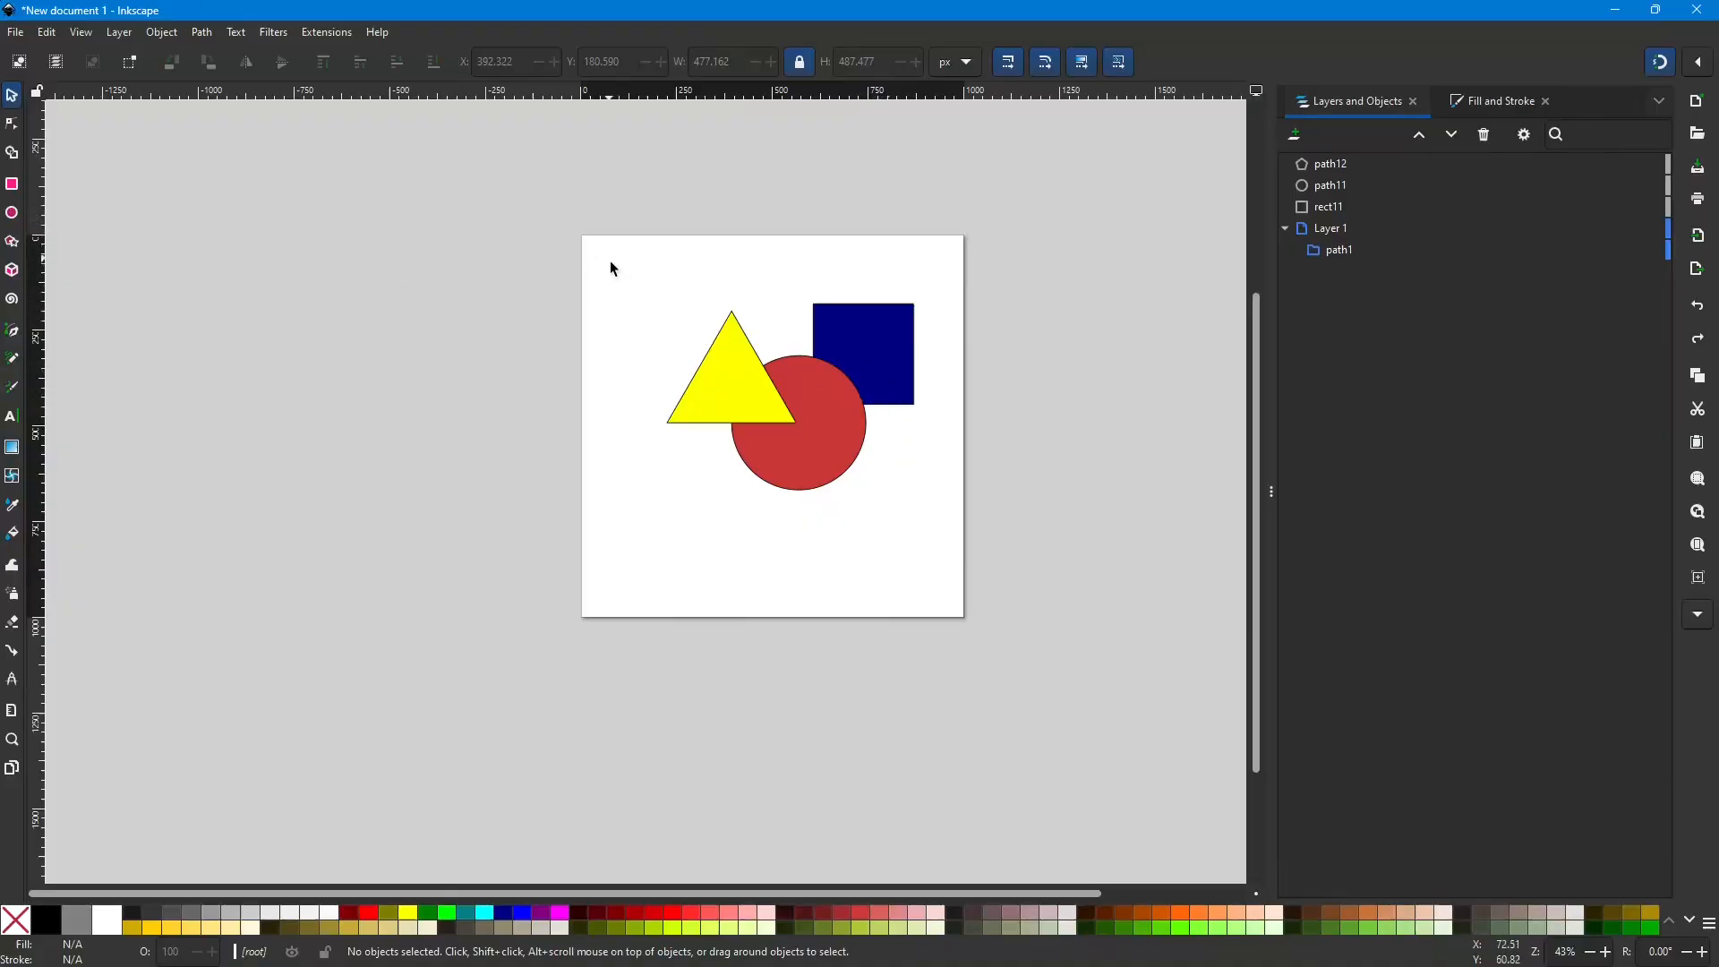
Select the triangle, circle and square and split them into fragments with the Shape Builder tool.
{"action": "left_click_drag", "start_coordinate": [608, 259], "coordinate": [960, 528]}
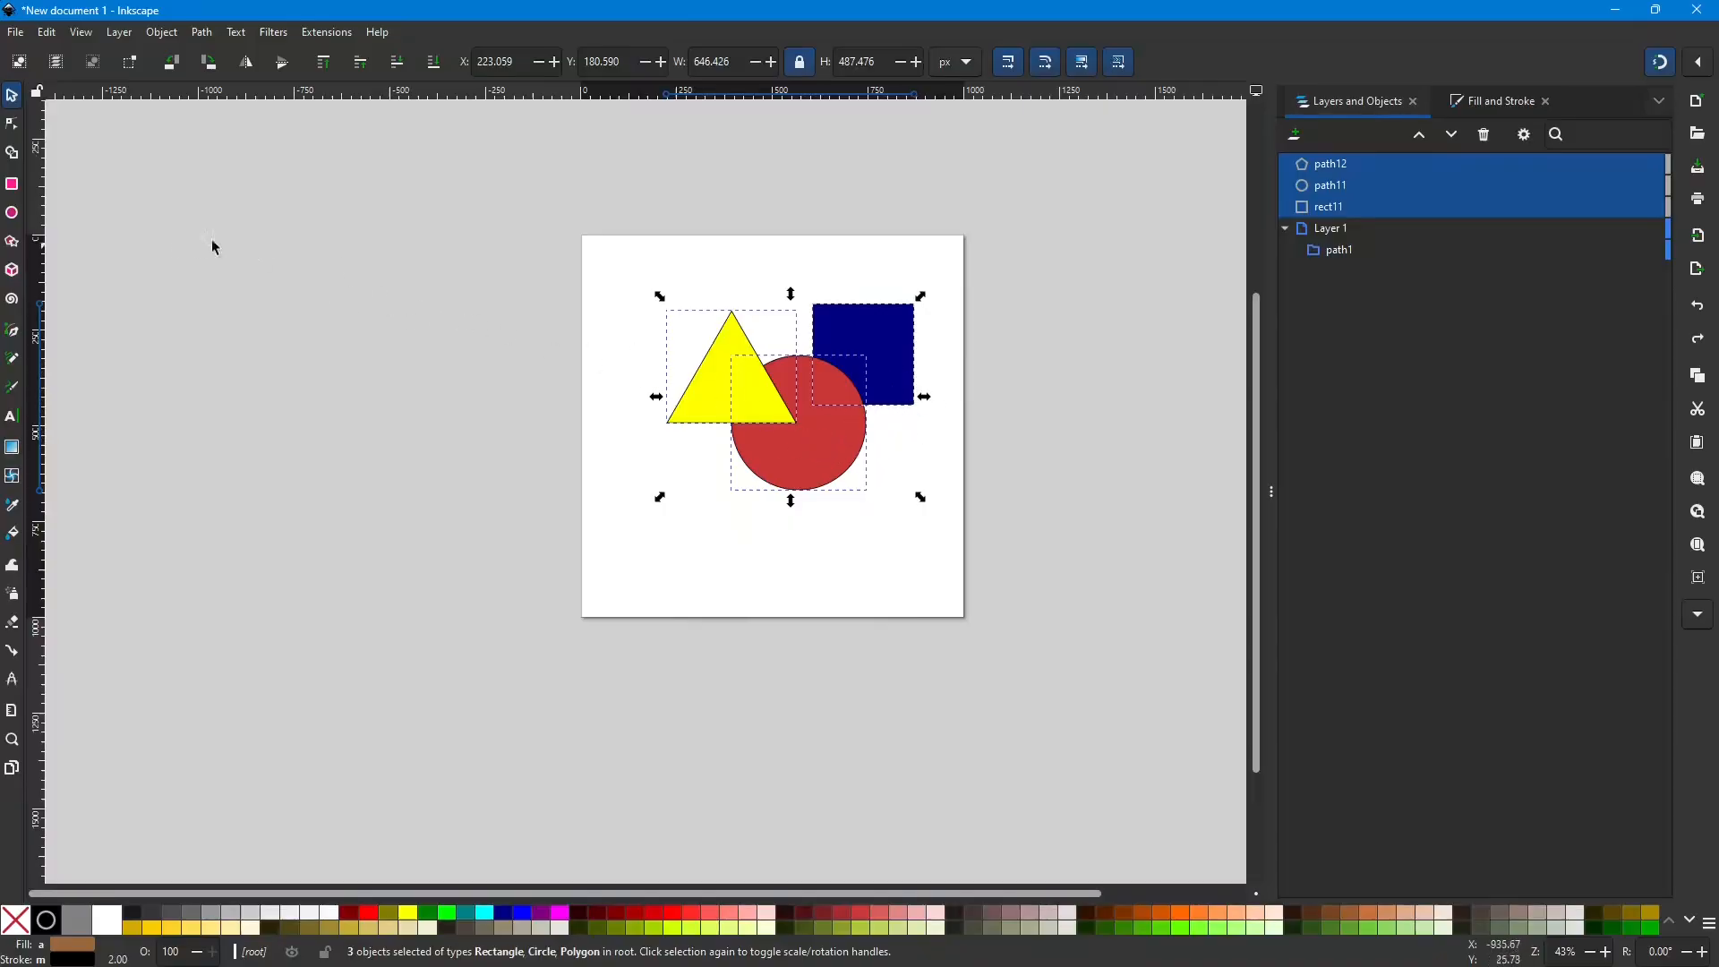
{"action": "left_click", "coordinate": [14, 157]}
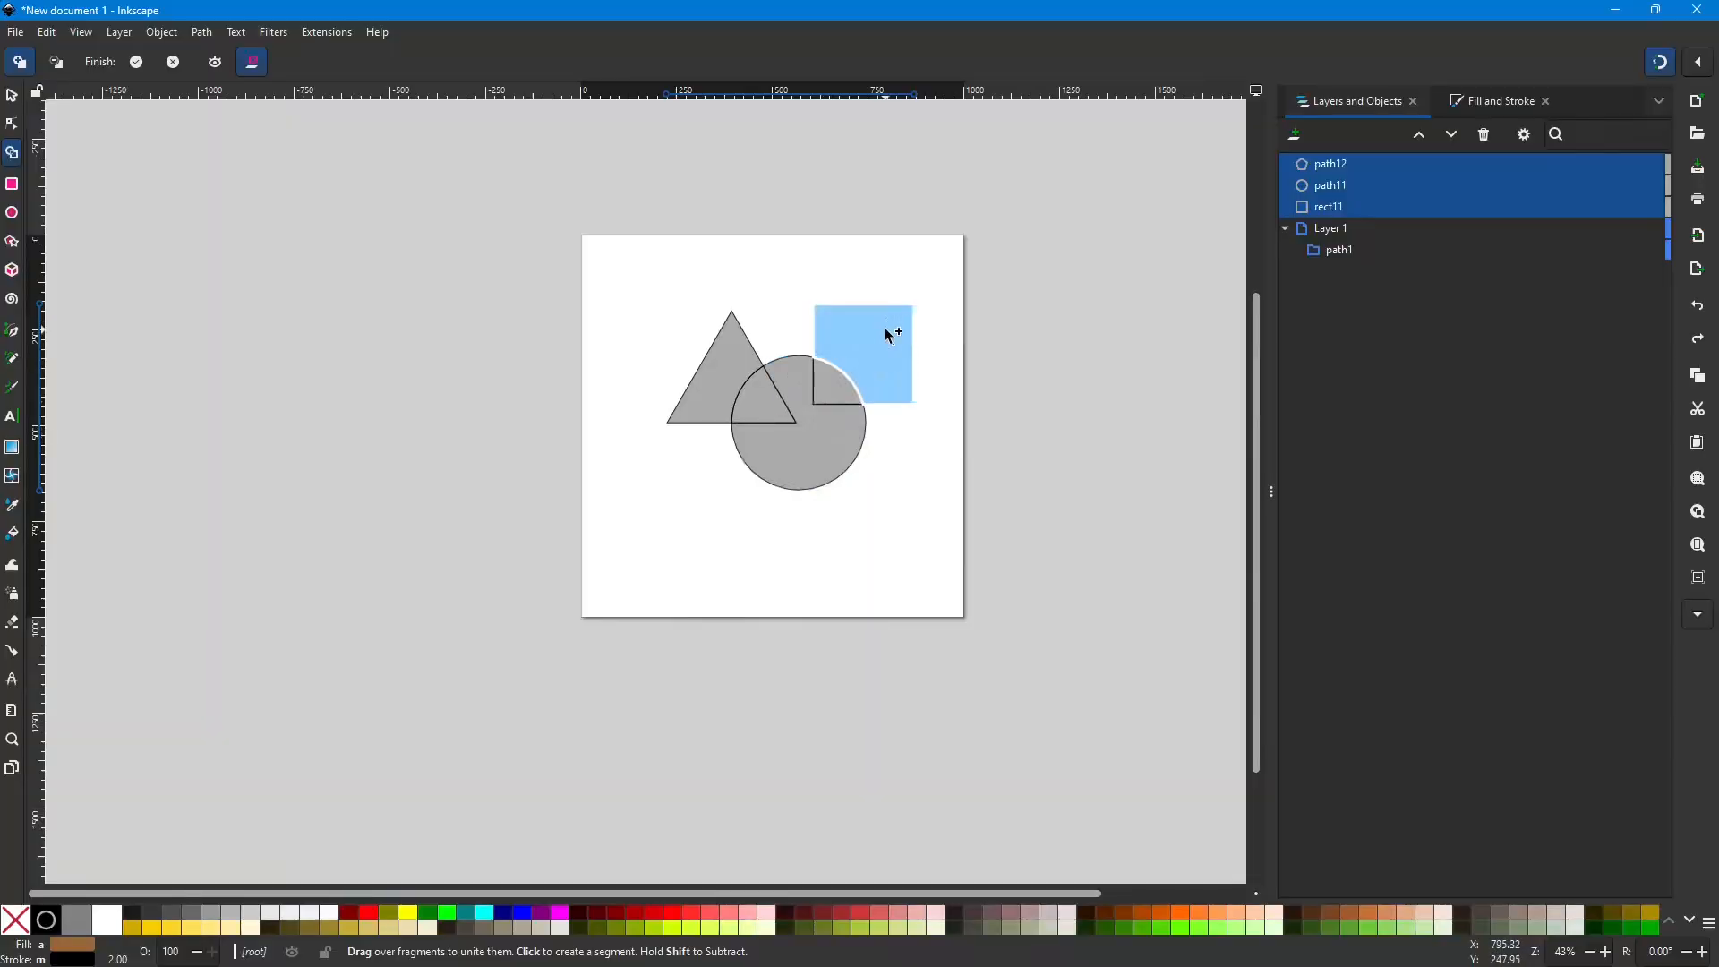
Try uniting all fragments from the square through the circle to the triangle, and undo the union.
{"action": "mouse_move", "coordinate": [889, 335]}
{"action": "left_mouse_down"}
{"action": "mouse_move", "coordinate": [820, 416]}
{"action": "mouse_move", "coordinate": [730, 400]}
{"action": "left_mouse_up"}
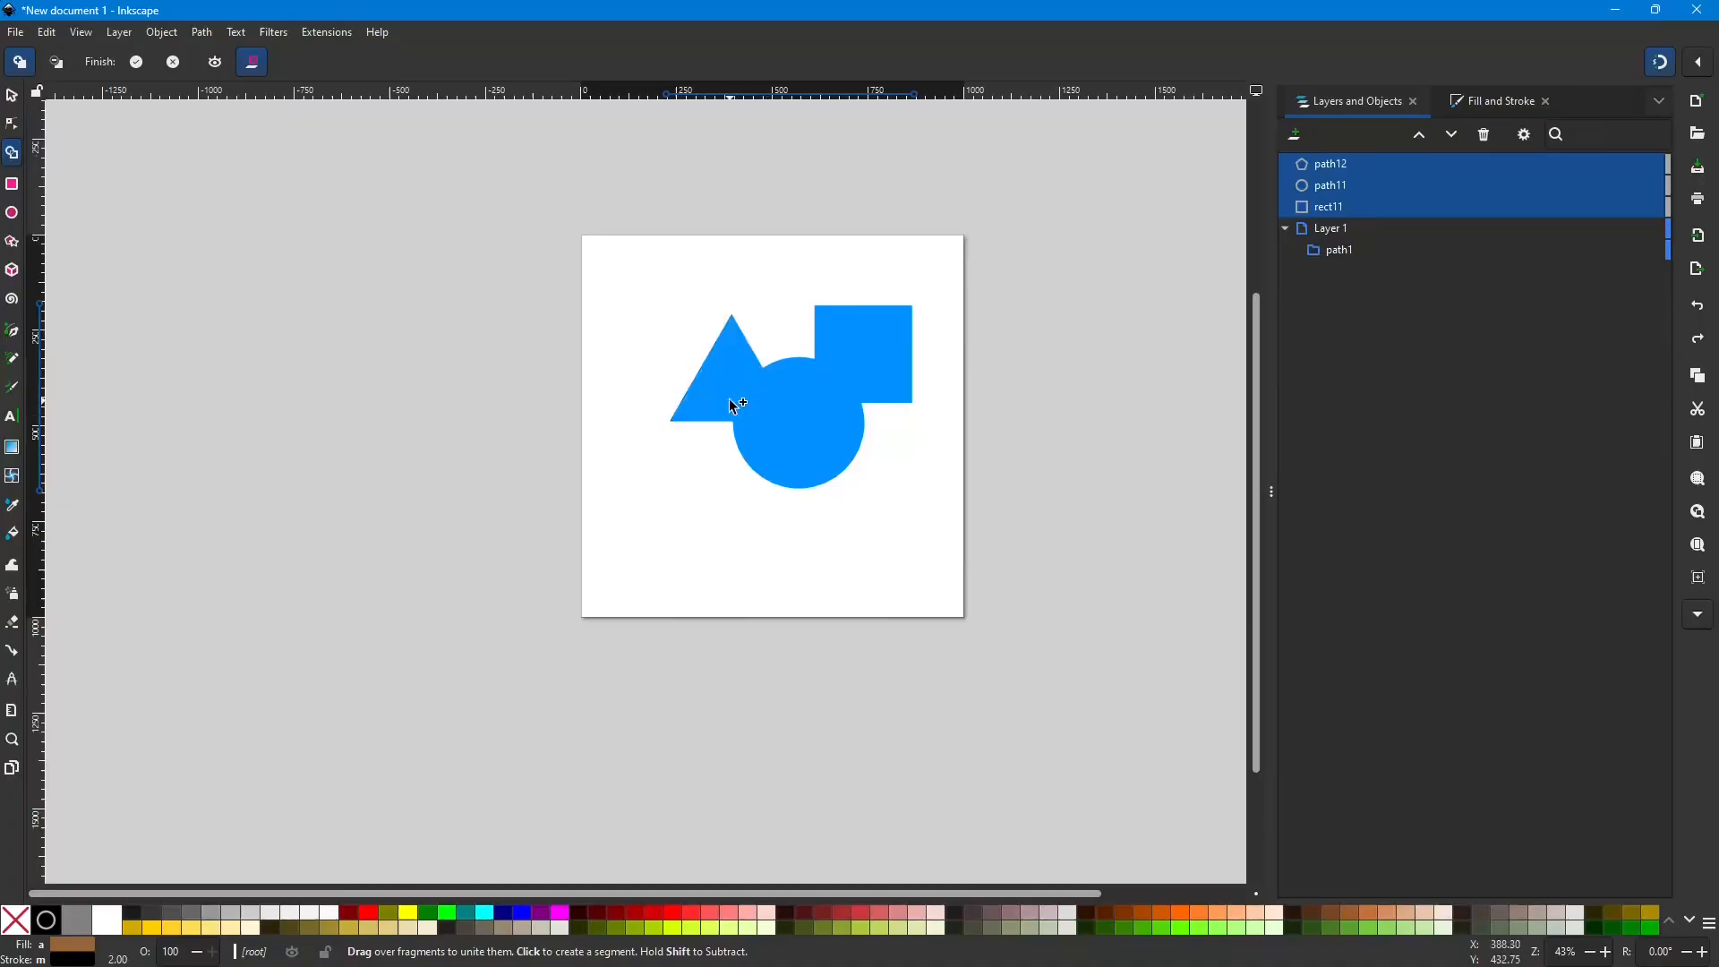
{"action": "left_click_drag", "start_coordinate": [728, 399], "coordinate": [798, 411]}
{"action": "key", "text": "ctrl+z"}
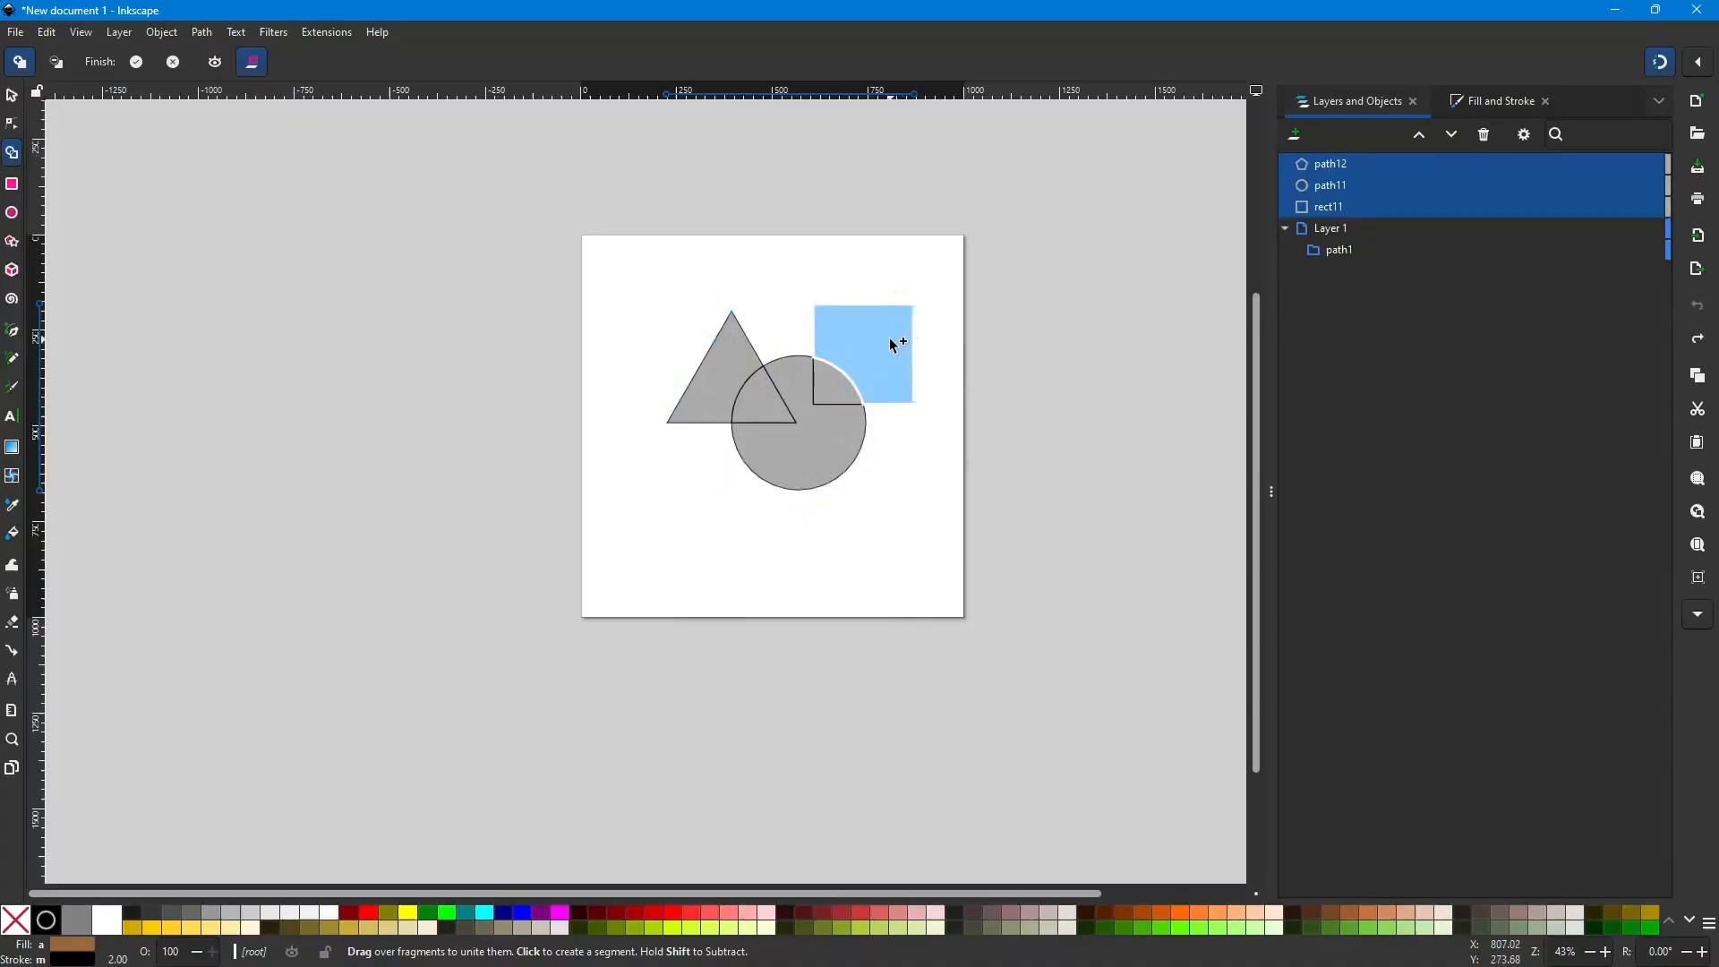
Unite the square, circle and triangle fragments starting from the square, excluding the triangle-circle overlap, and apply the result.
{"action": "mouse_move", "coordinate": [891, 340]}
{"action": "left_mouse_down"}
{"action": "mouse_move", "coordinate": [821, 384]}
{"action": "mouse_move", "coordinate": [798, 384]}
{"action": "mouse_move", "coordinate": [776, 341]}
{"action": "mouse_move", "coordinate": [742, 346]}
{"action": "left_mouse_up"}
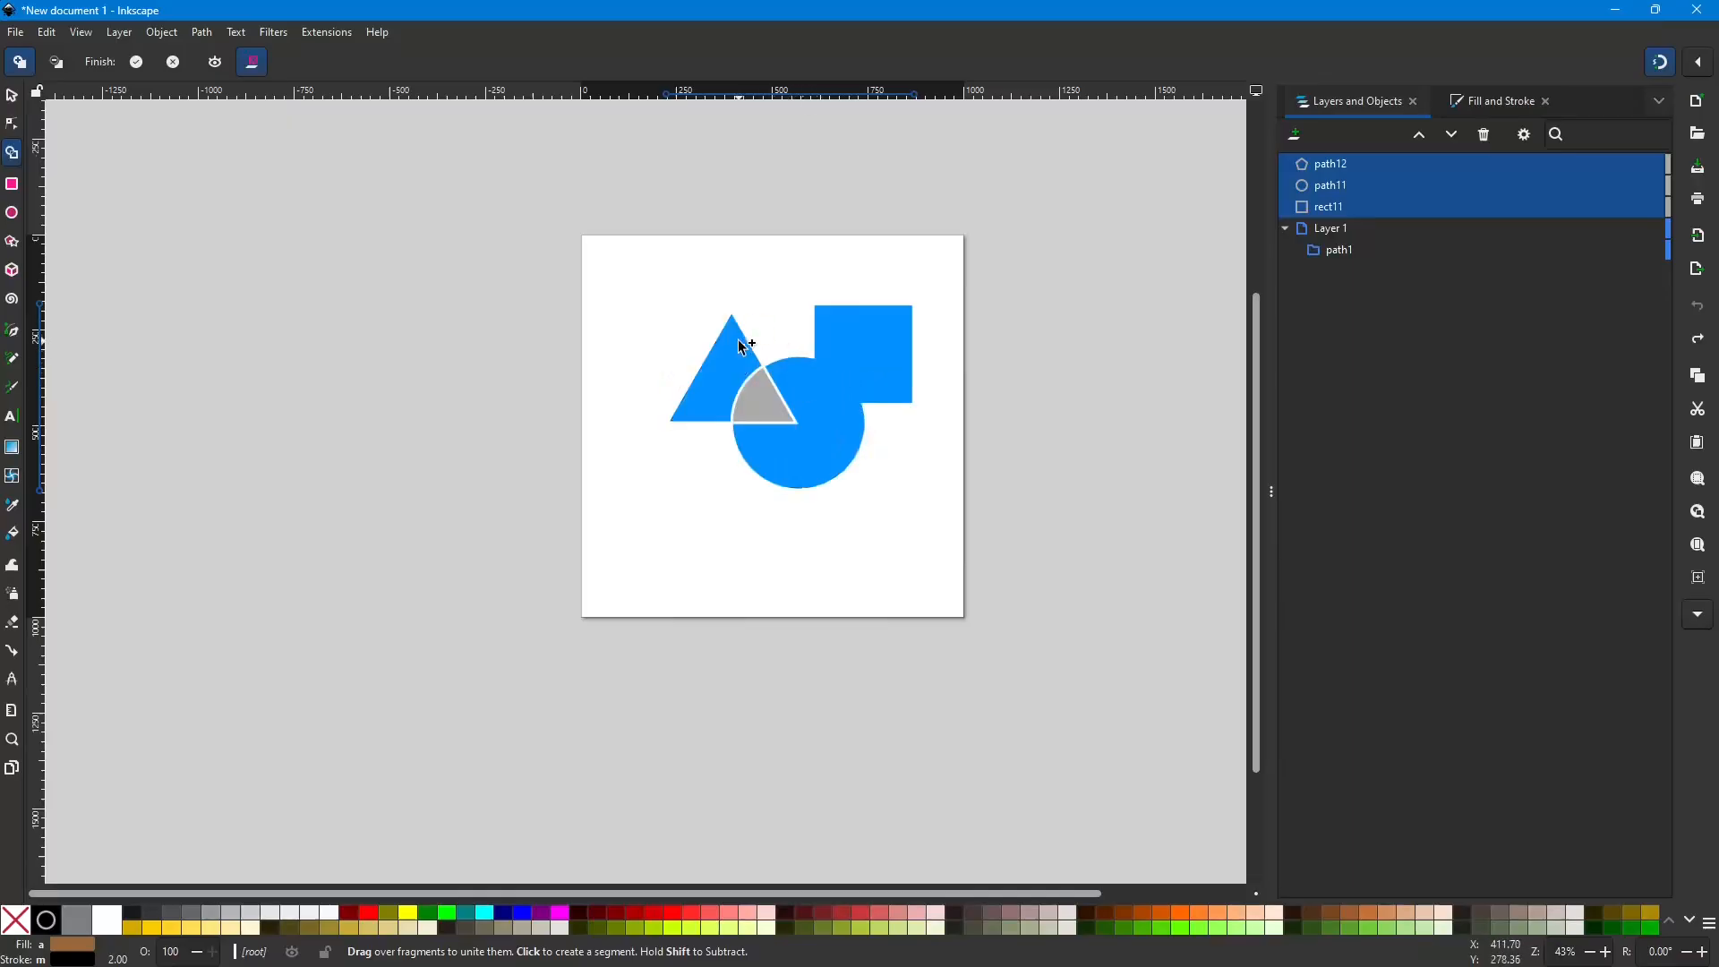
{"action": "left_click_drag", "start_coordinate": [738, 340], "coordinate": [739, 343]}
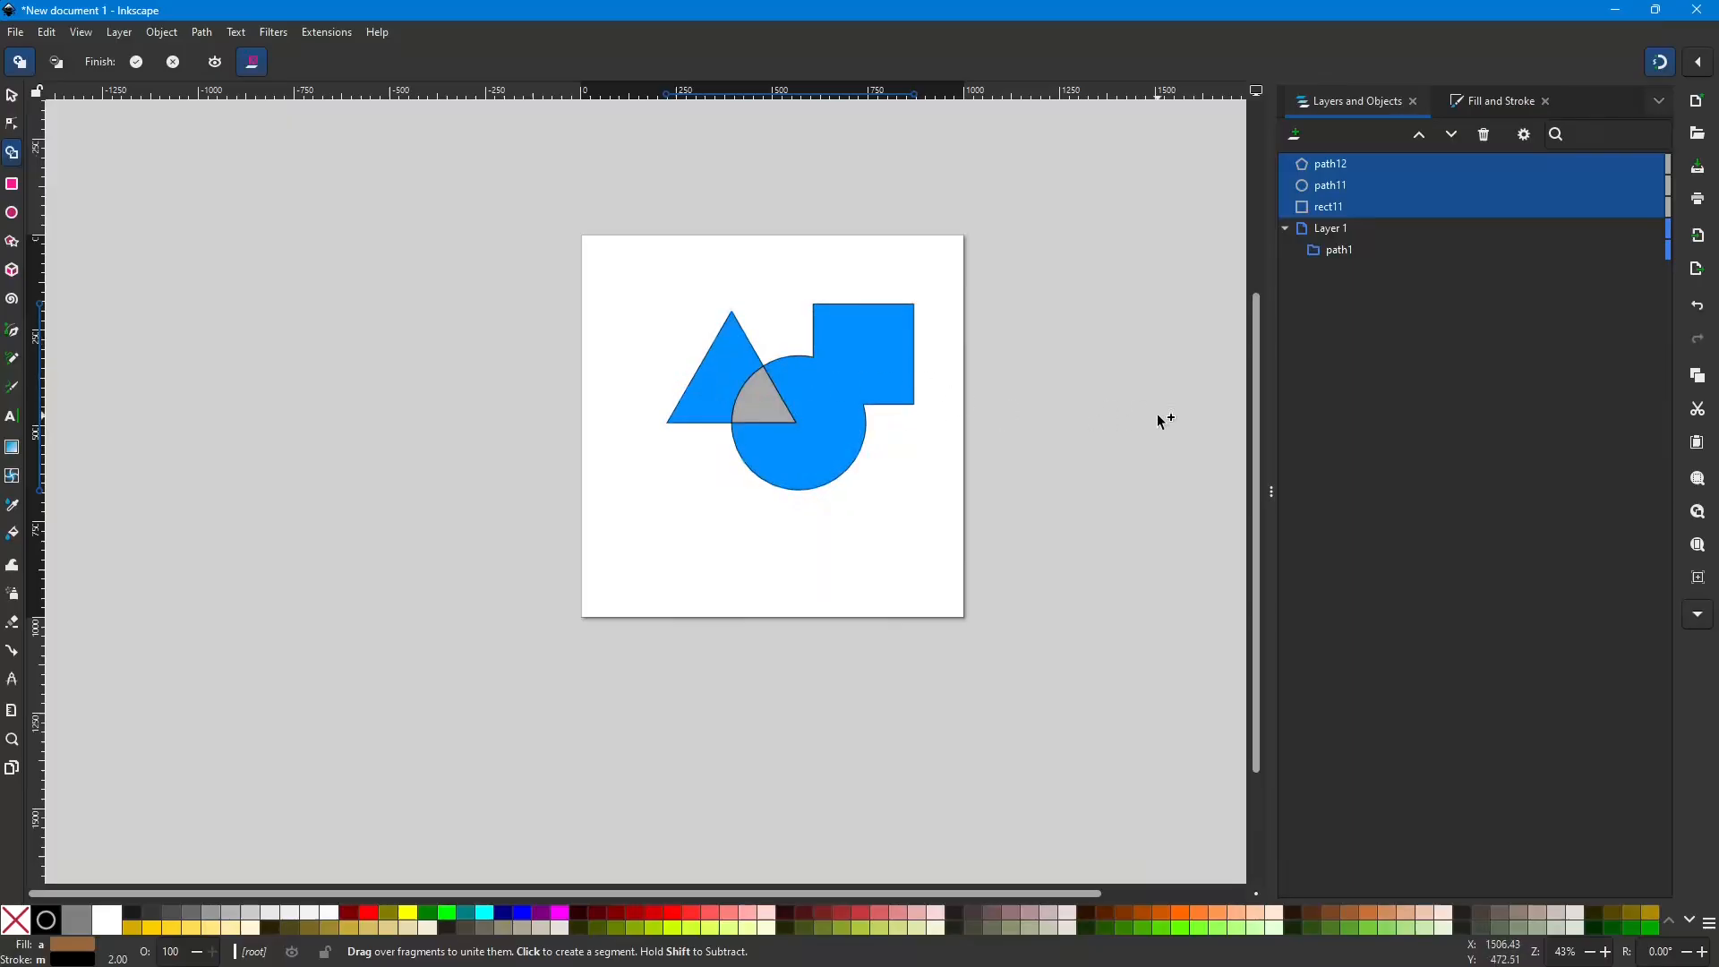
{"action": "key", "text": "Return"}
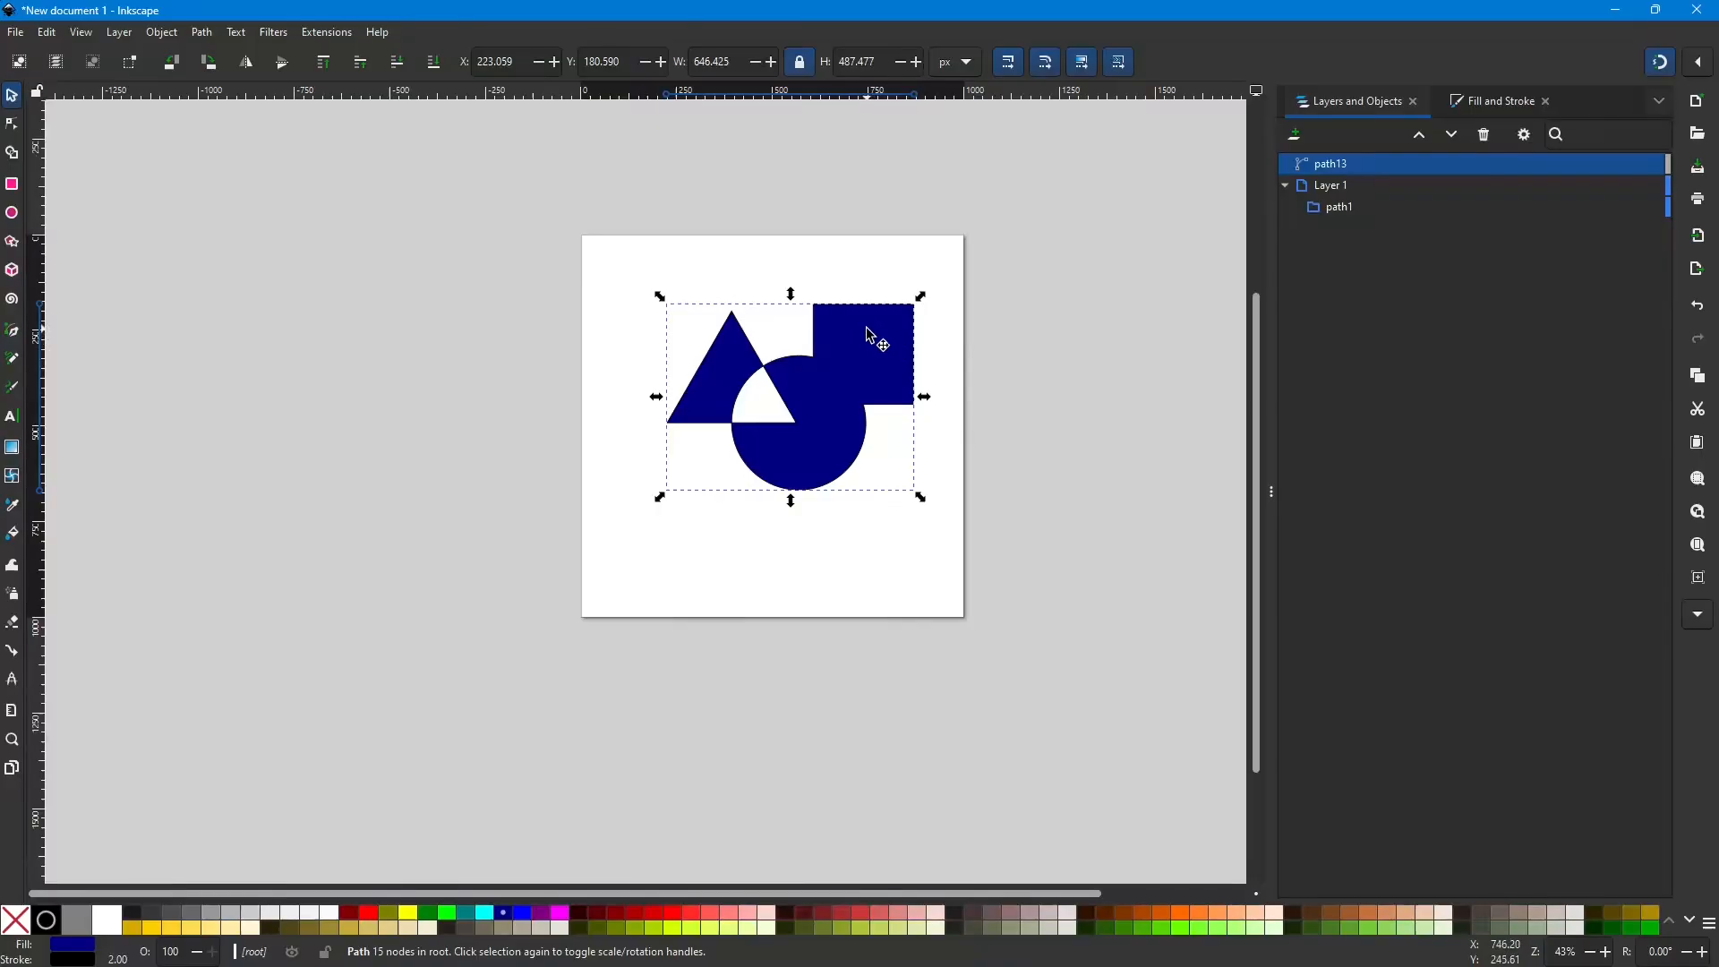
Reposition the united shape near the middle of the page and enlarge it proportionally to about 770 by 581 px.
{"action": "left_click_drag", "start_coordinate": [866, 361], "coordinate": [837, 416]}
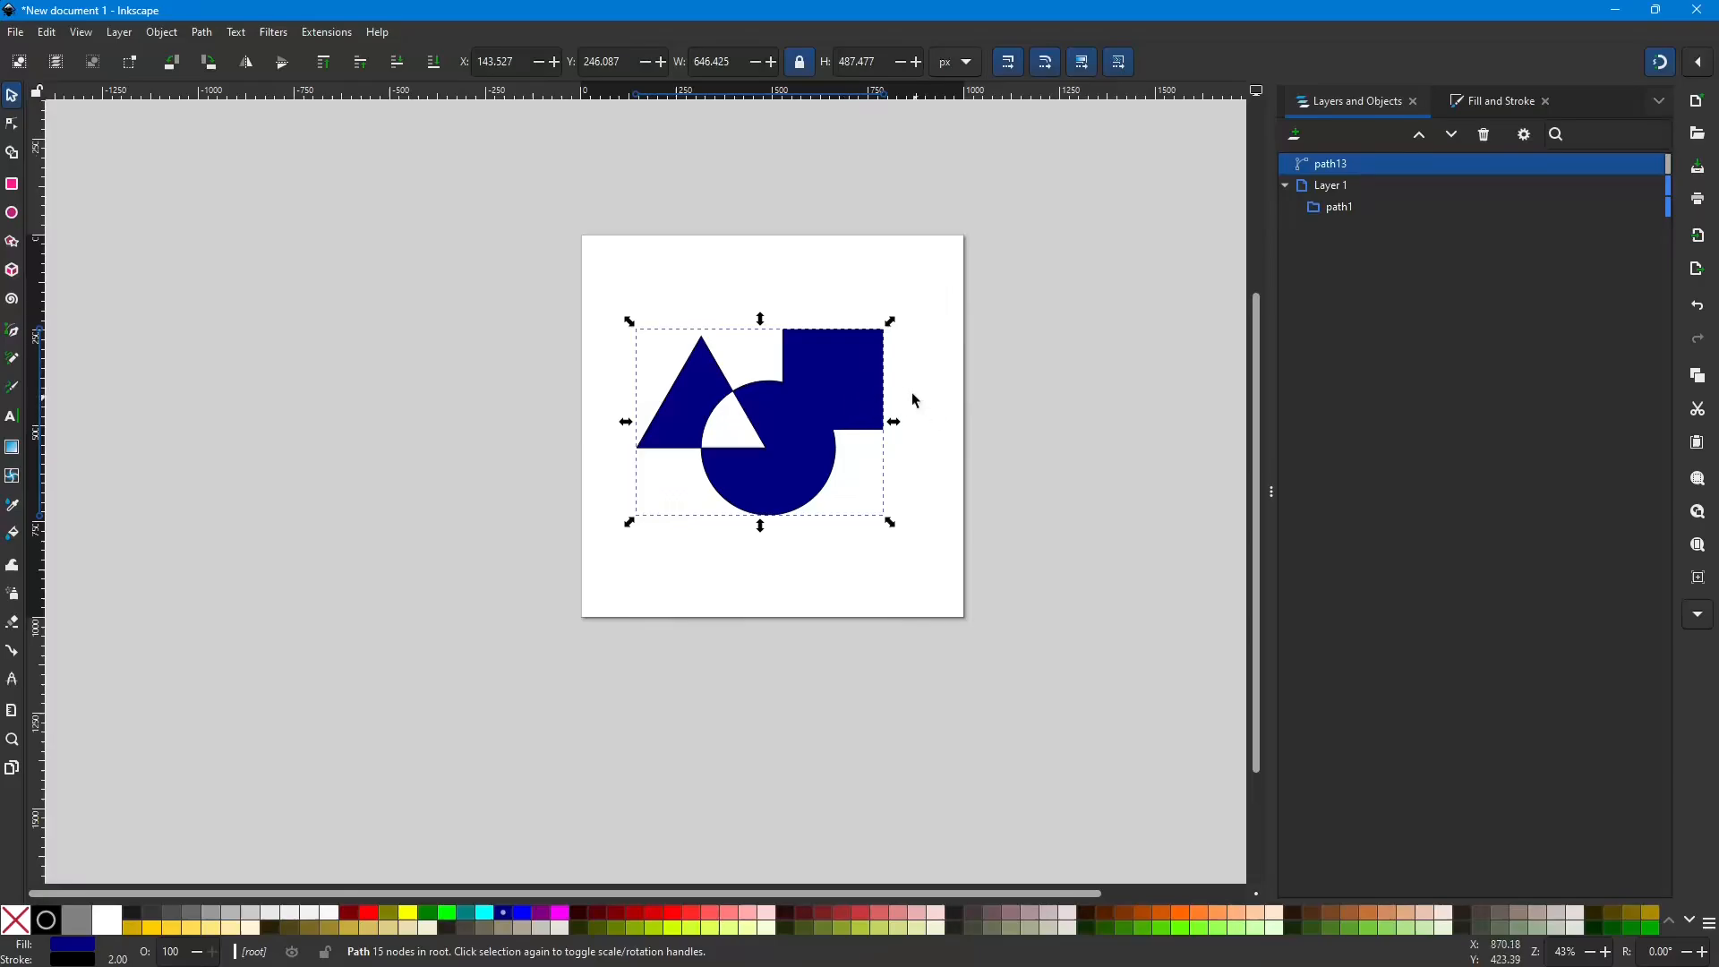
{"action": "mouse_move", "coordinate": [890, 321]}
{"action": "left_mouse_down"}
{"action": "mouse_move", "coordinate": [825, 360]}
{"action": "mouse_move", "coordinate": [967, 299]}
{"action": "mouse_move", "coordinate": [920, 306]}
{"action": "left_mouse_up"}
{"action": "mouse_move", "coordinate": [792, 450]}
{"action": "left_mouse_down"}
{"action": "mouse_move", "coordinate": [816, 446]}
{"action": "mouse_move", "coordinate": [810, 430]}
{"action": "left_mouse_up"}
Edit the united path's nodes, moving the one where the triangle edge meets the circle to about X 411, Y 463 px, and deselect the path.
{"action": "key", "text": "n"}
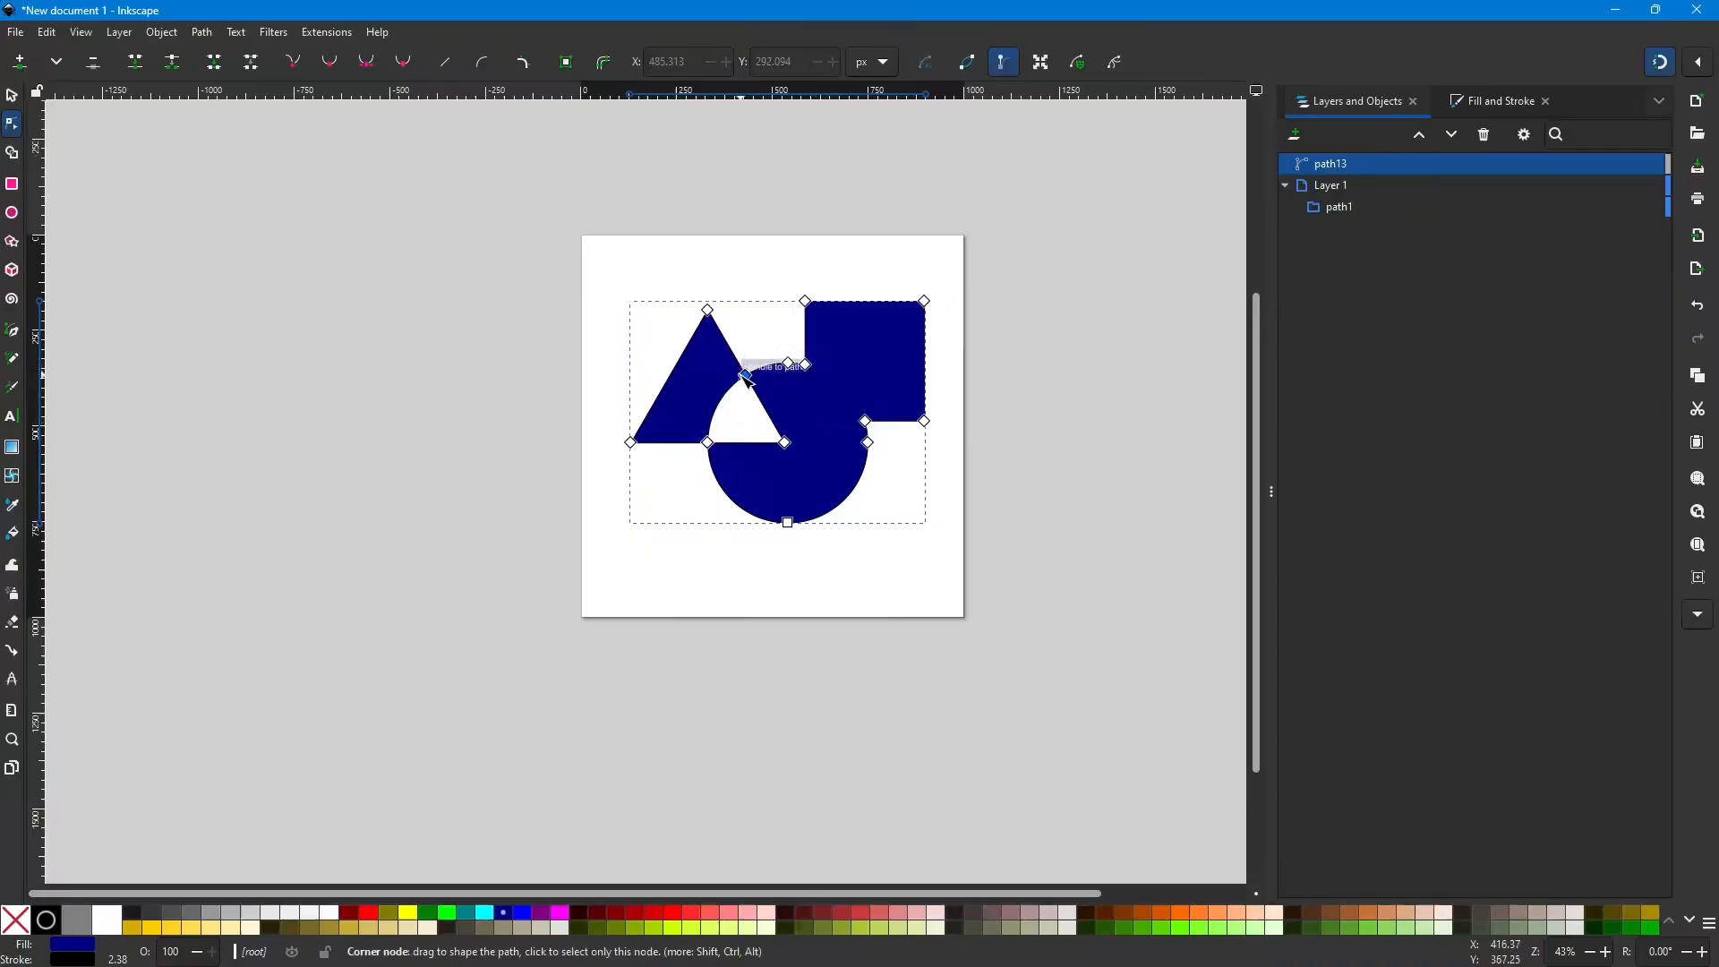
{"action": "left_click_drag", "start_coordinate": [747, 376], "coordinate": [739, 411]}
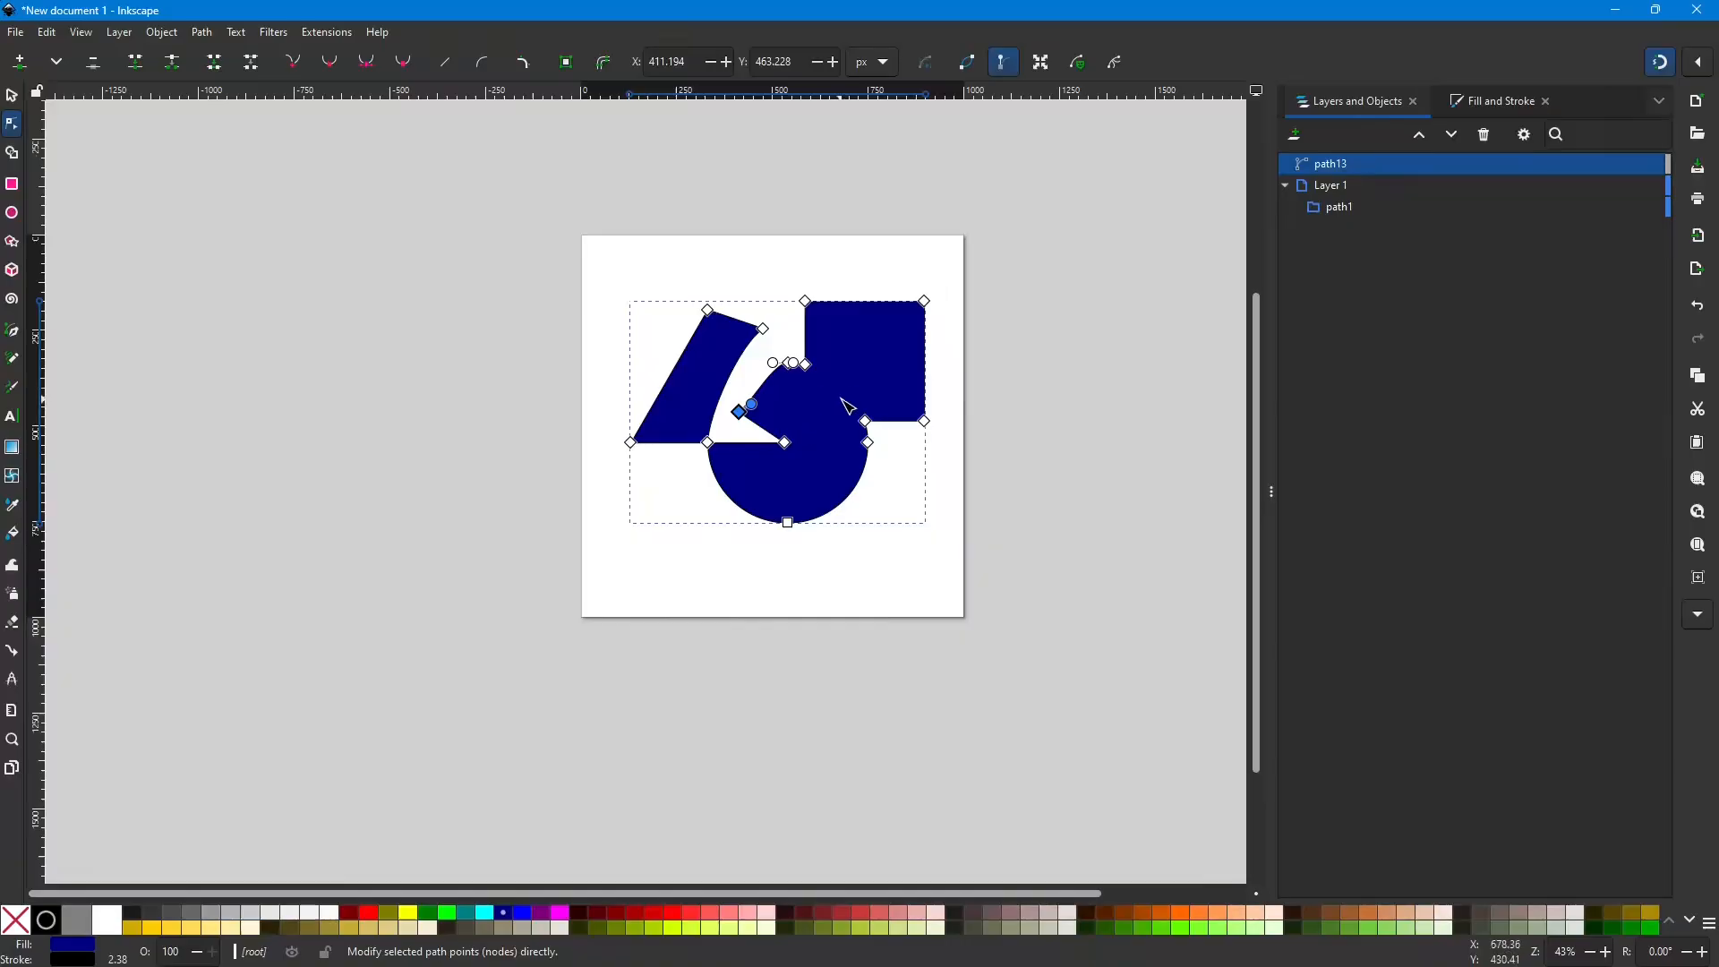
{"action": "left_click", "coordinate": [621, 274]}
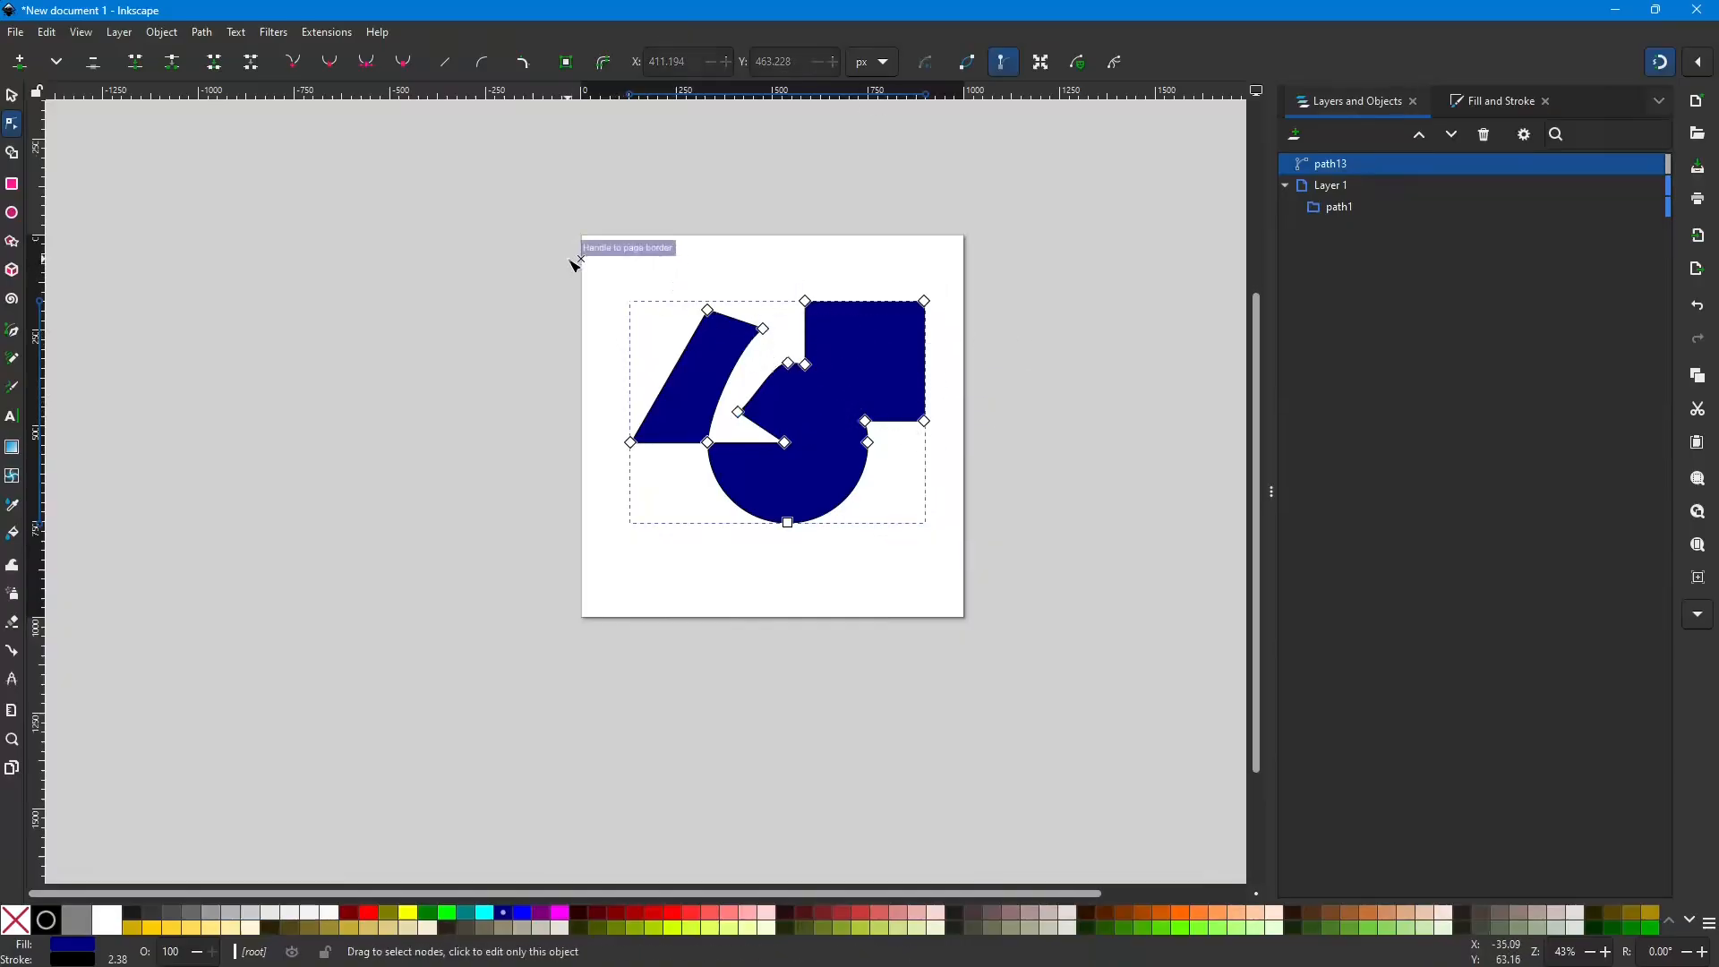
{"action": "left_click", "coordinate": [584, 266]}
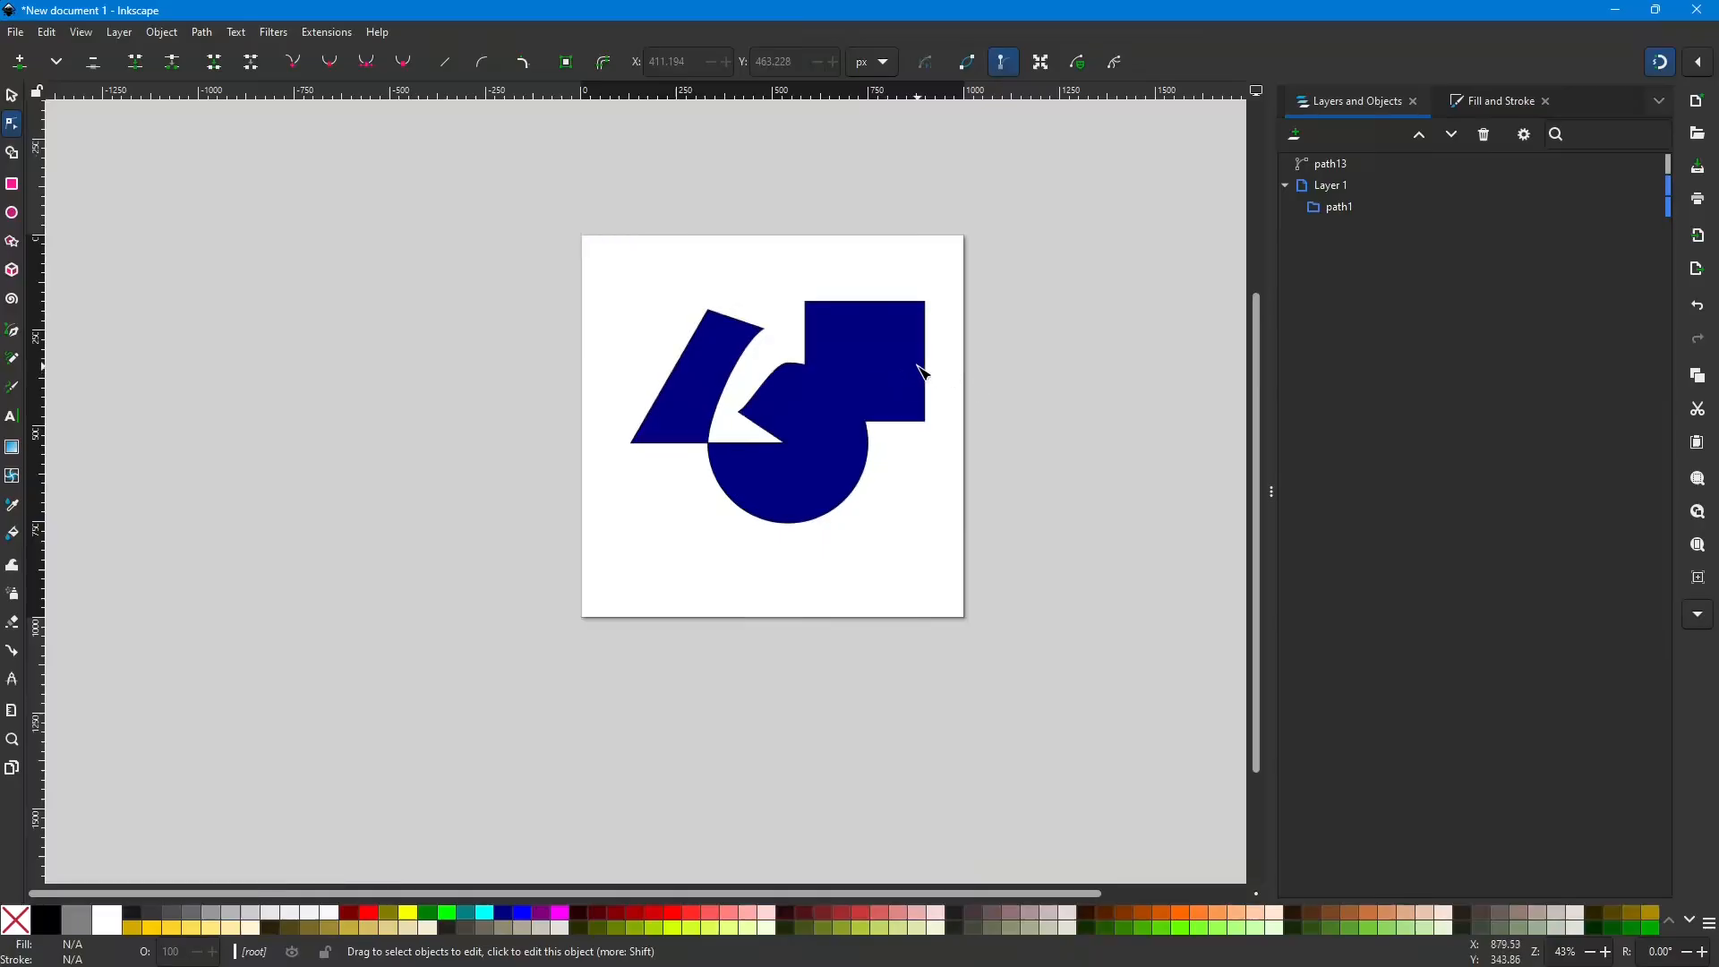
Select the whole distorted united path on the page and delete it.
{"action": "left_click", "coordinate": [12, 95]}
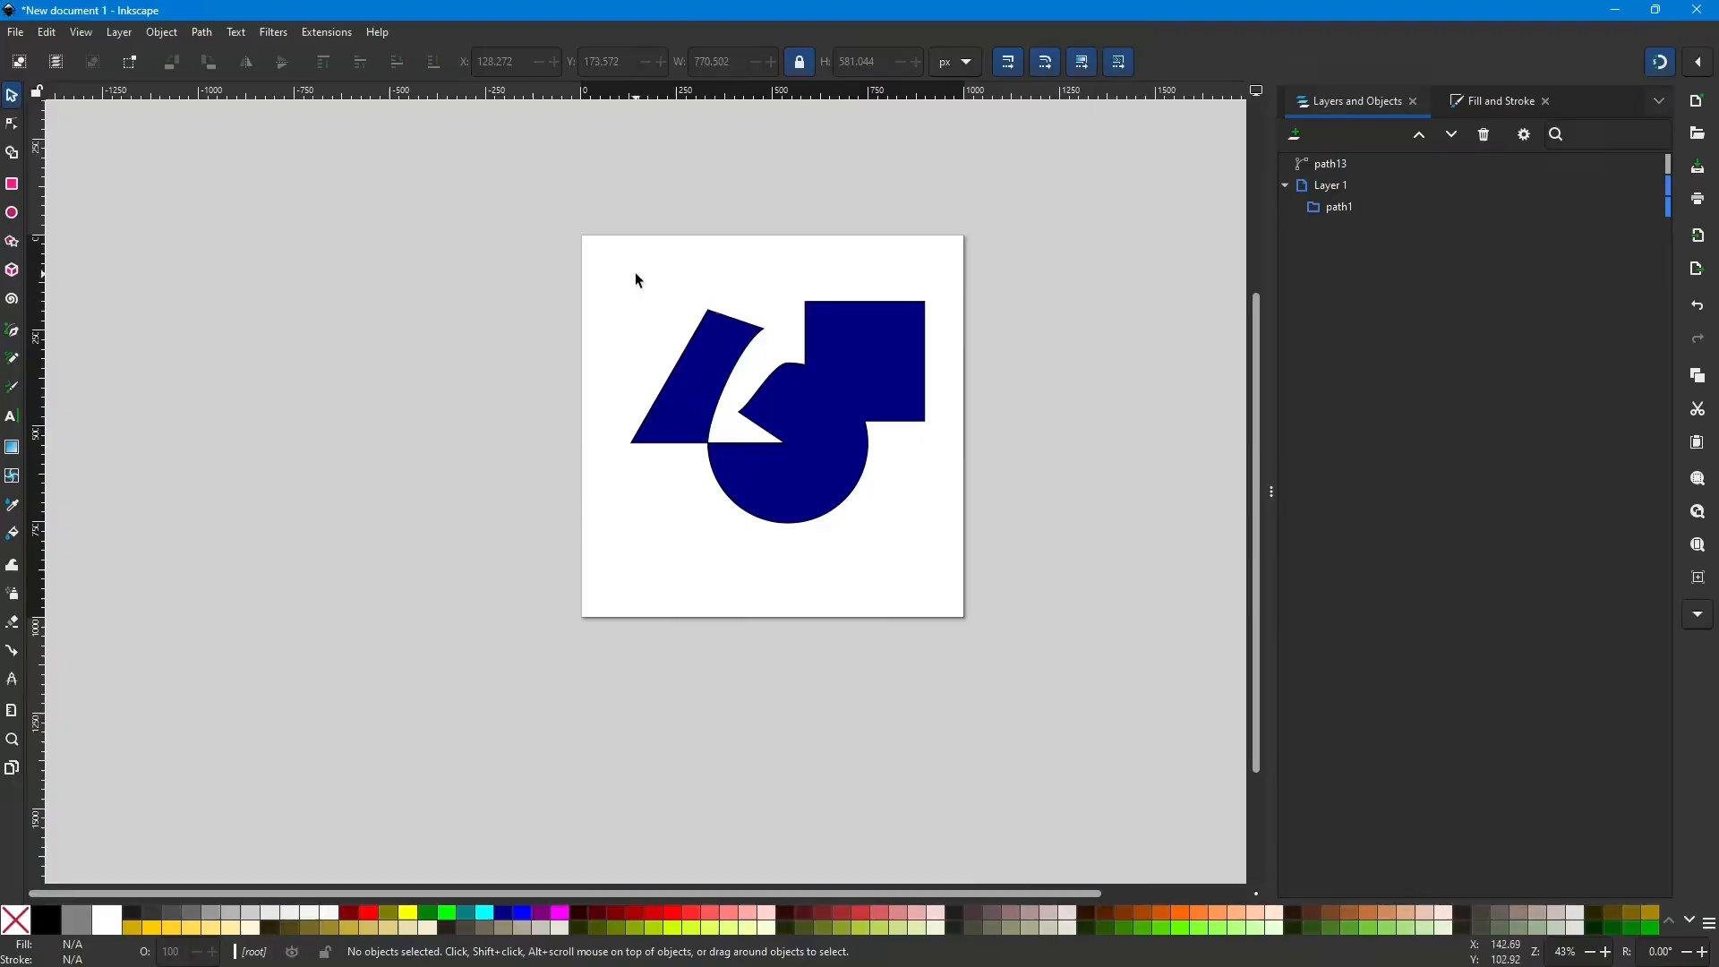
{"action": "left_click_drag", "start_coordinate": [635, 273], "coordinate": [943, 526]}
{"action": "left_click_drag", "start_coordinate": [592, 277], "coordinate": [977, 566]}
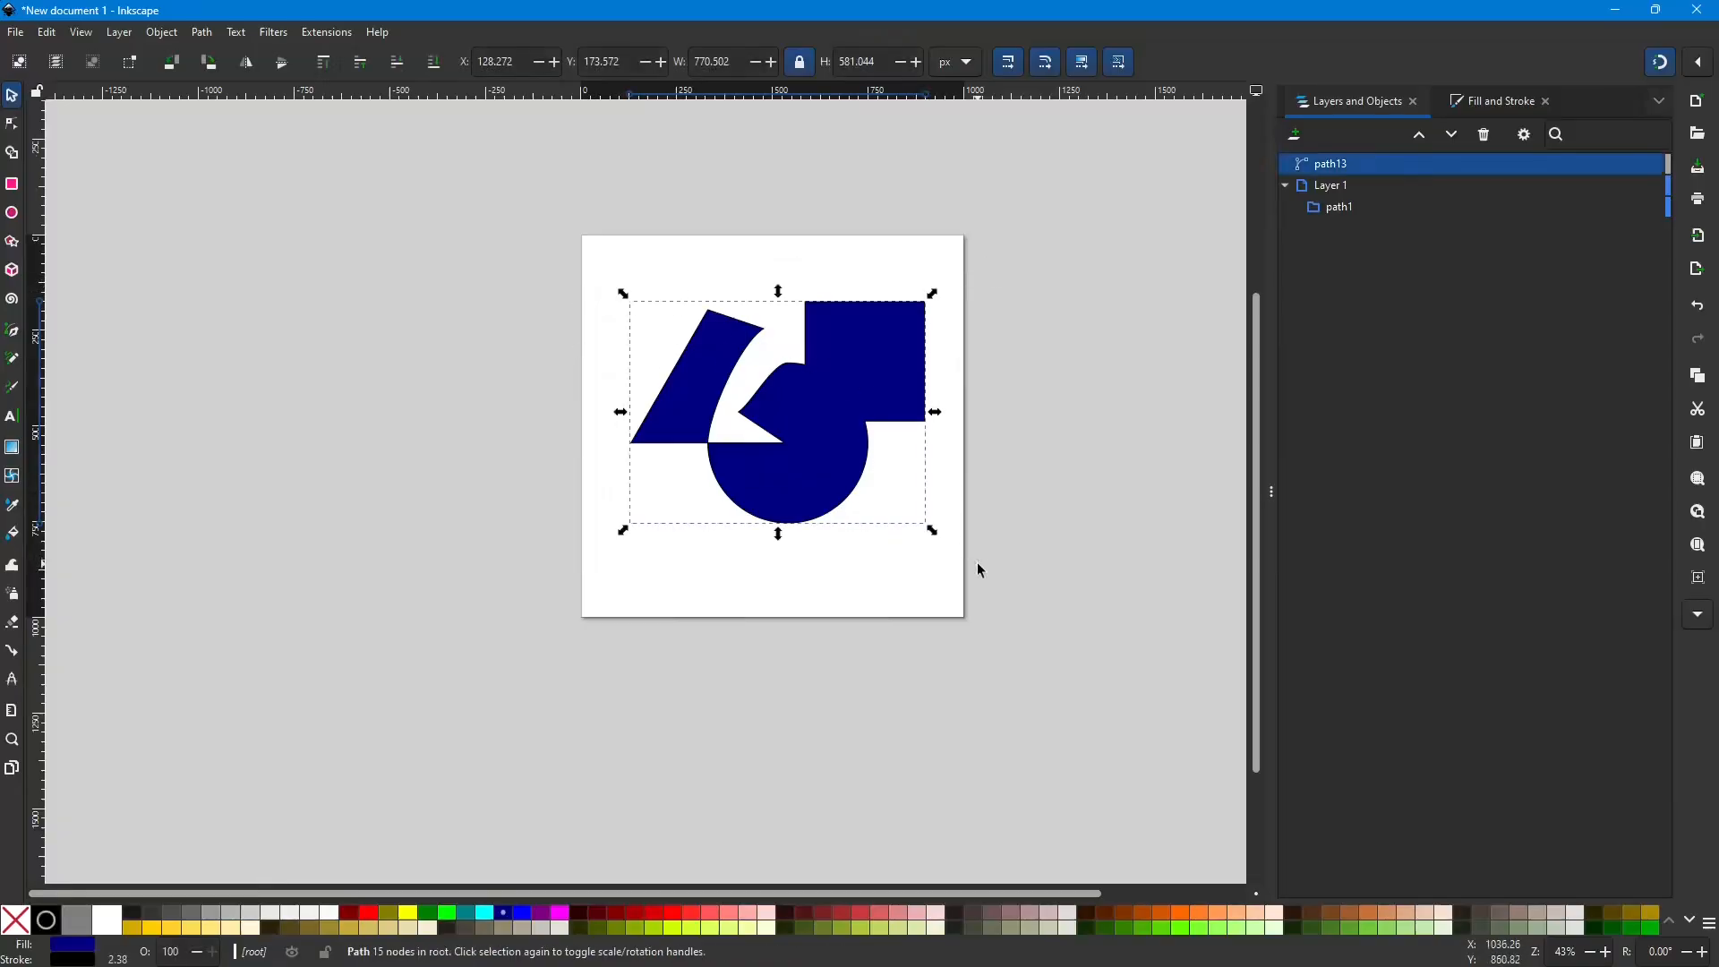
{"action": "key", "text": "Delete"}
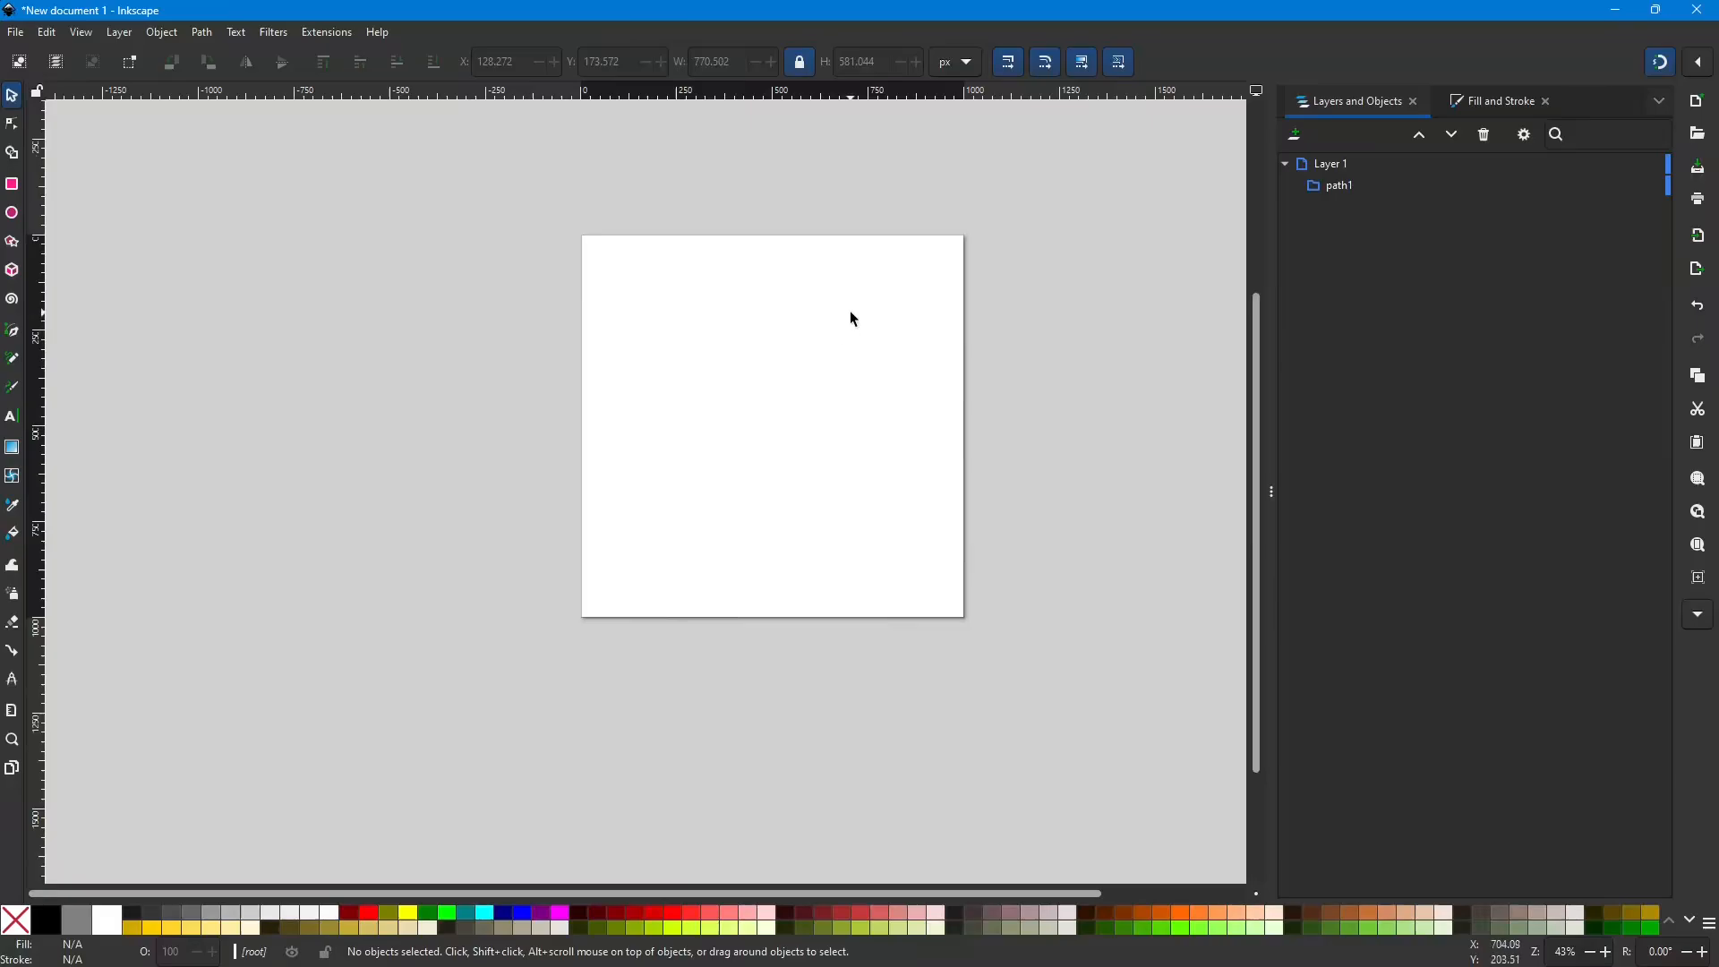